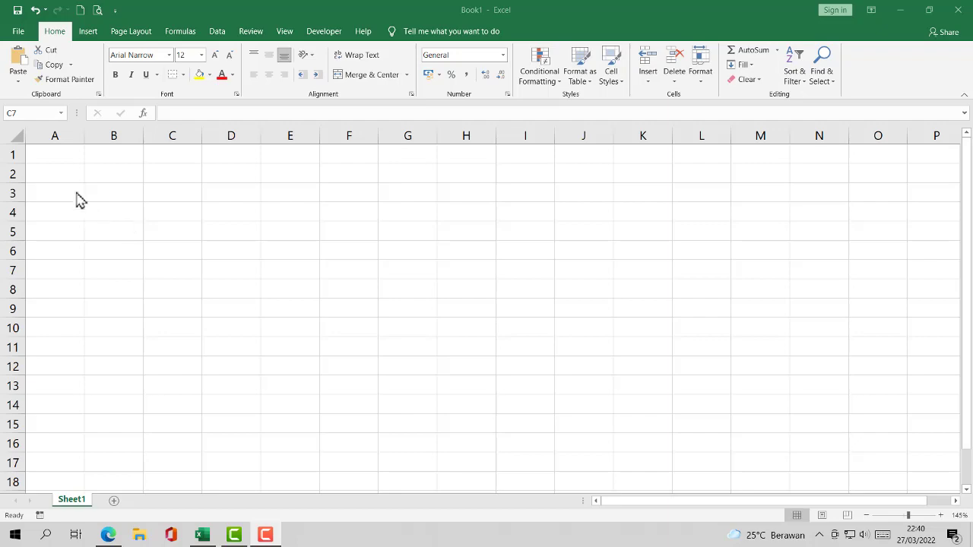
Enter the title lines DAFTAR HADIR SISWA, KELAS XII and TAHUN PELAJARAN 2022/2023 in cells A1 to A3.
{"action": "left_click", "coordinate": [52, 155]}
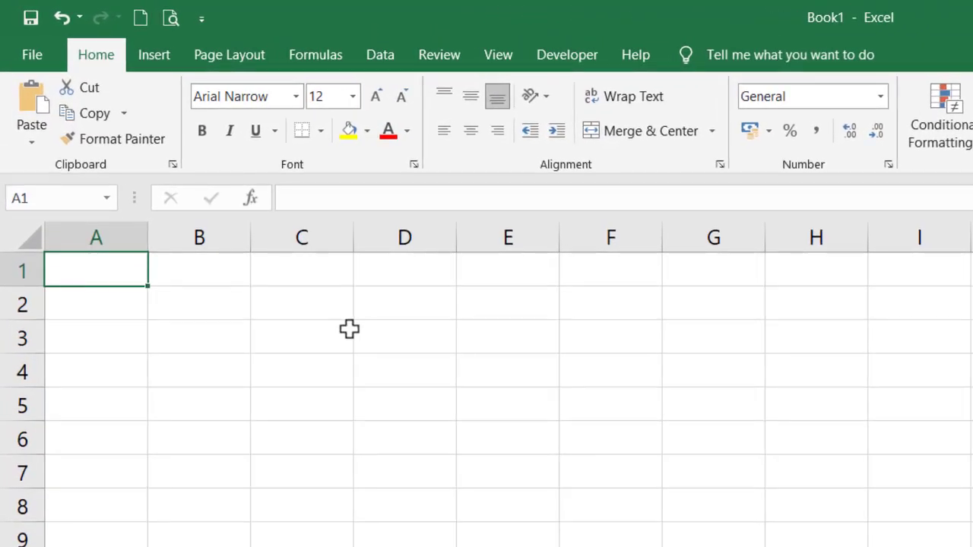
{"action": "type", "text": "DAF"}
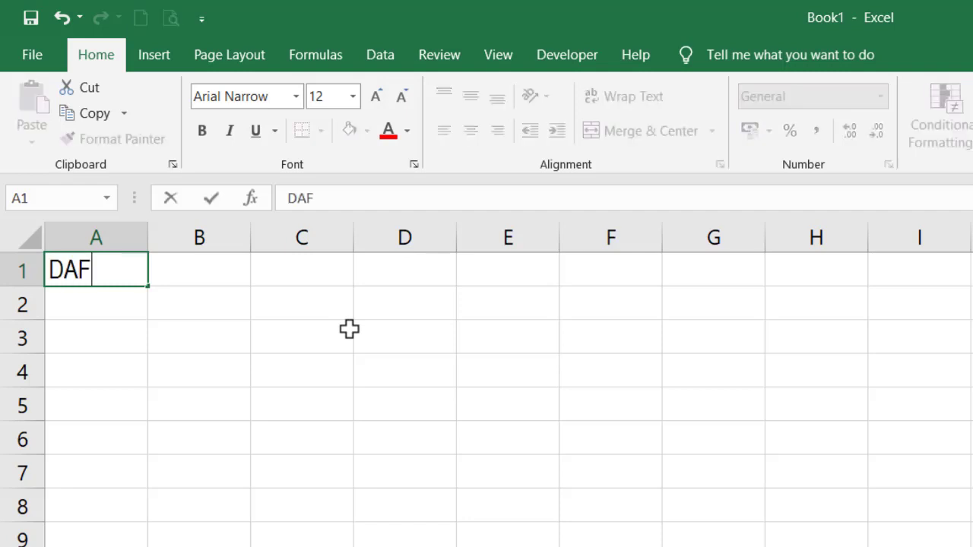
{"action": "type", "text": "TAR HADIR SISWA"}
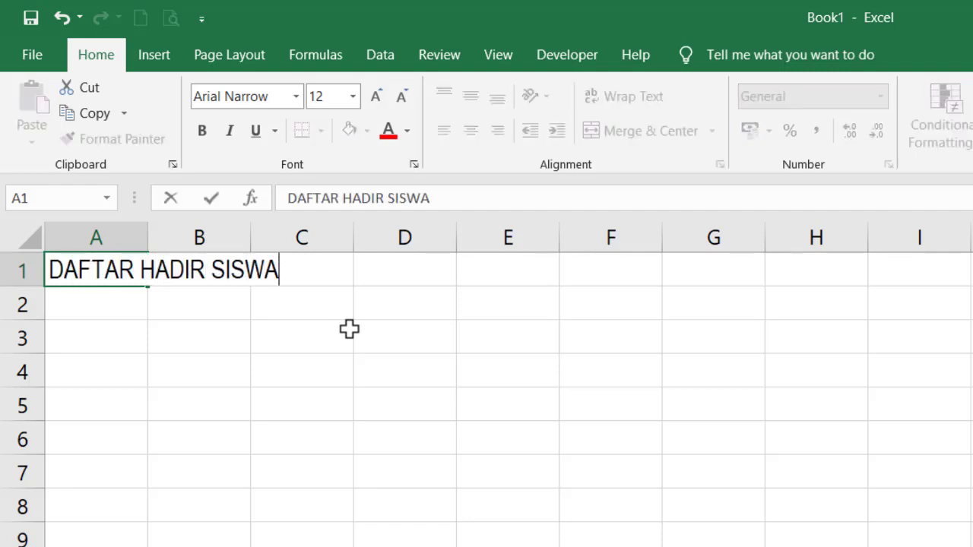
{"action": "key", "text": "Return"}
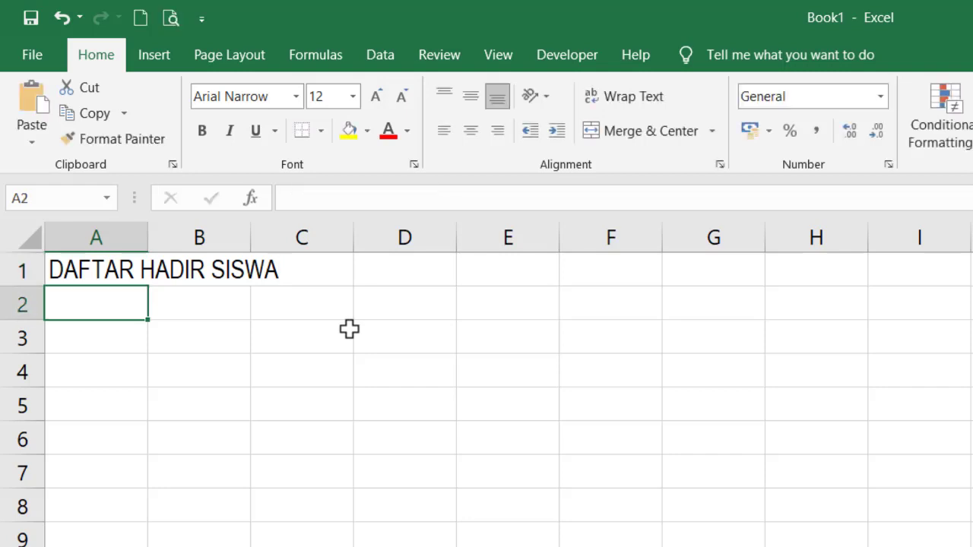
{"action": "type", "text": "KELAS XII"}
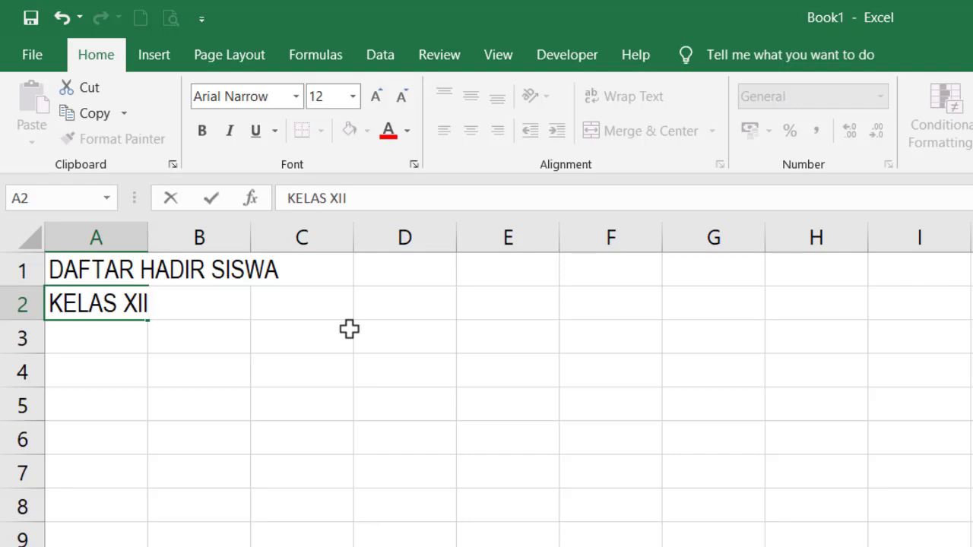
{"action": "key", "text": "Return"}
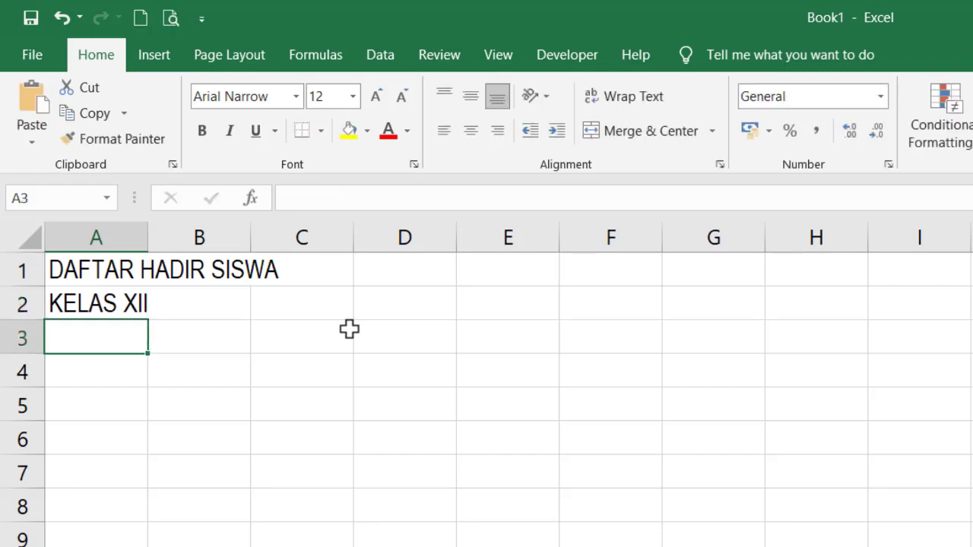
{"action": "type", "text": "TAHUN PELAJARAN "}
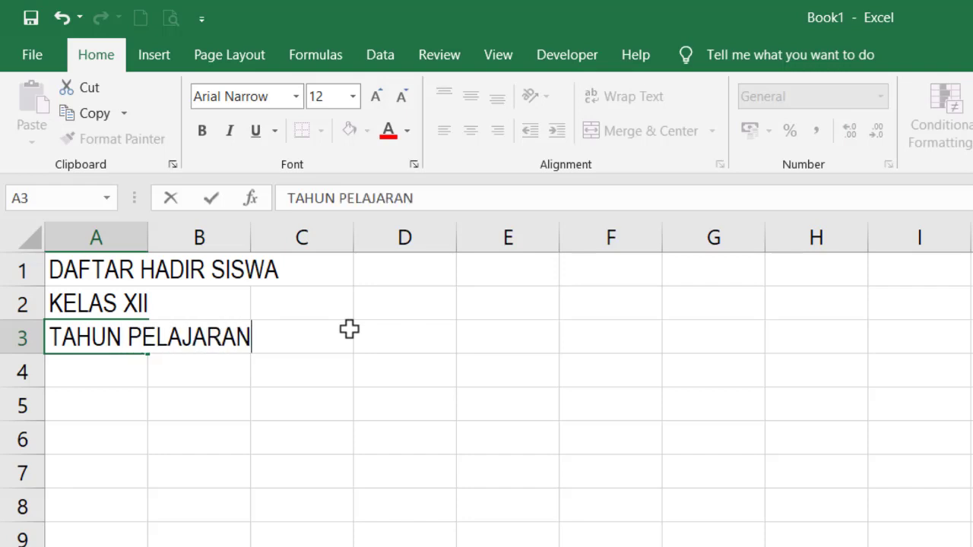
{"action": "type", "text": "202"}
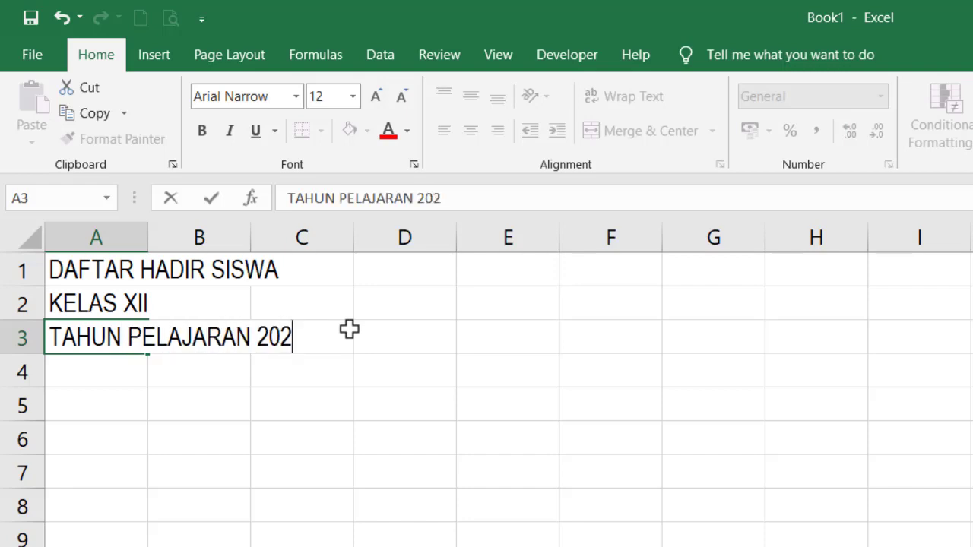
{"action": "type", "text": "2/2023"}
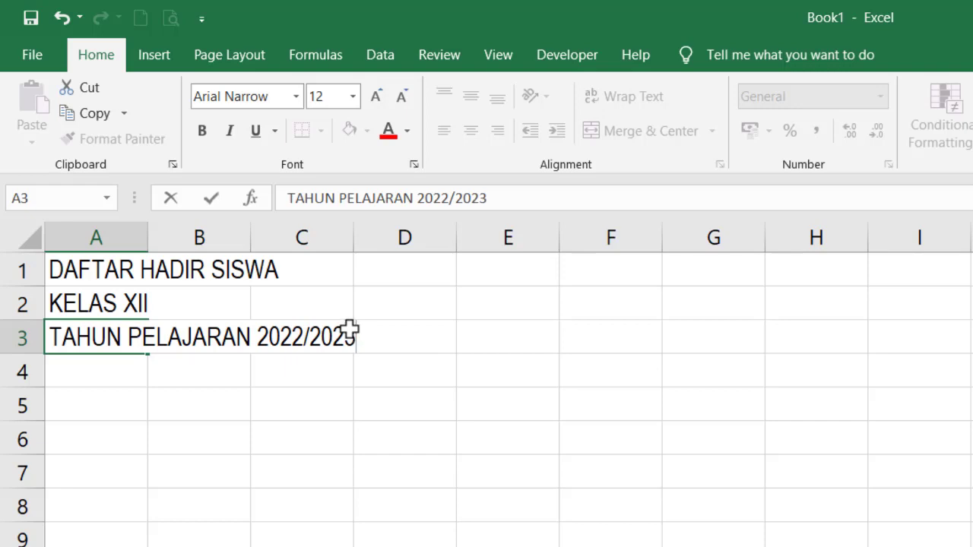
{"action": "key", "text": "Return"}
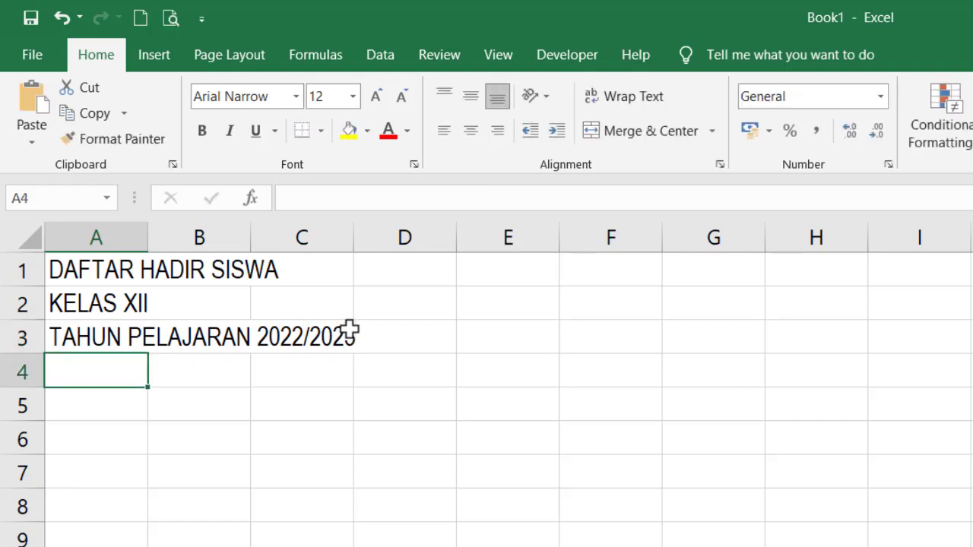
Enter the table headers NO., NIS, NAMA, L/P and BULAN : JANUARI in cells A5 to E5.
{"action": "key", "text": "Return"}
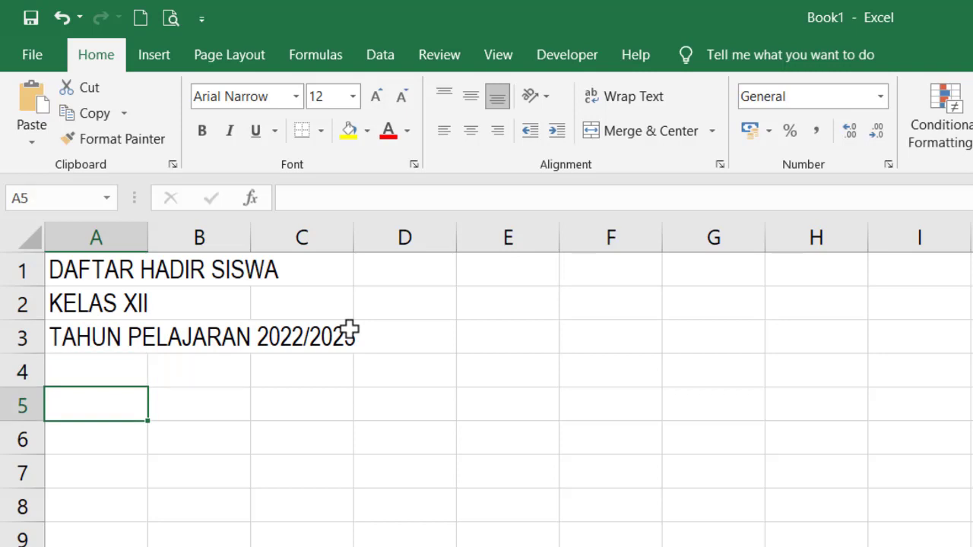
{"action": "type", "text": "NO."}
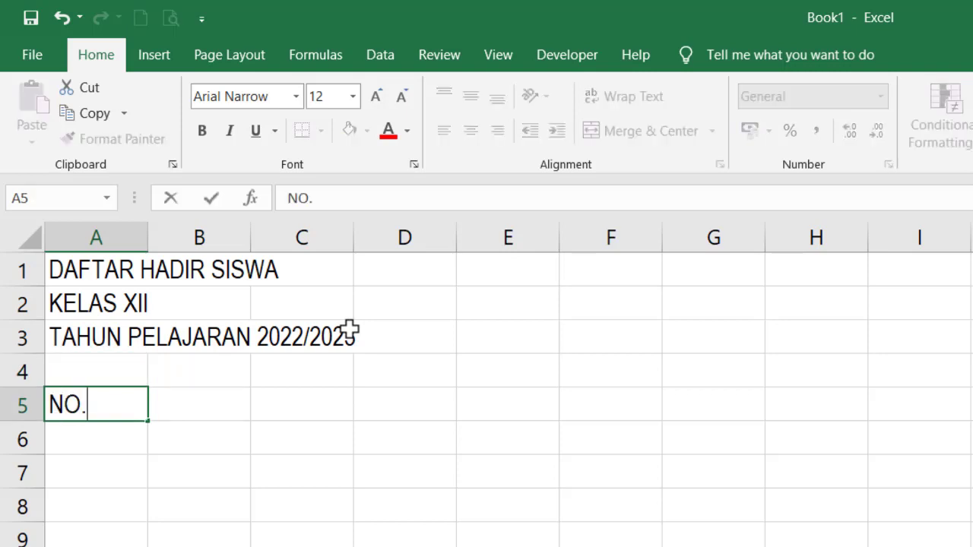
{"action": "key", "text": "Tab"}
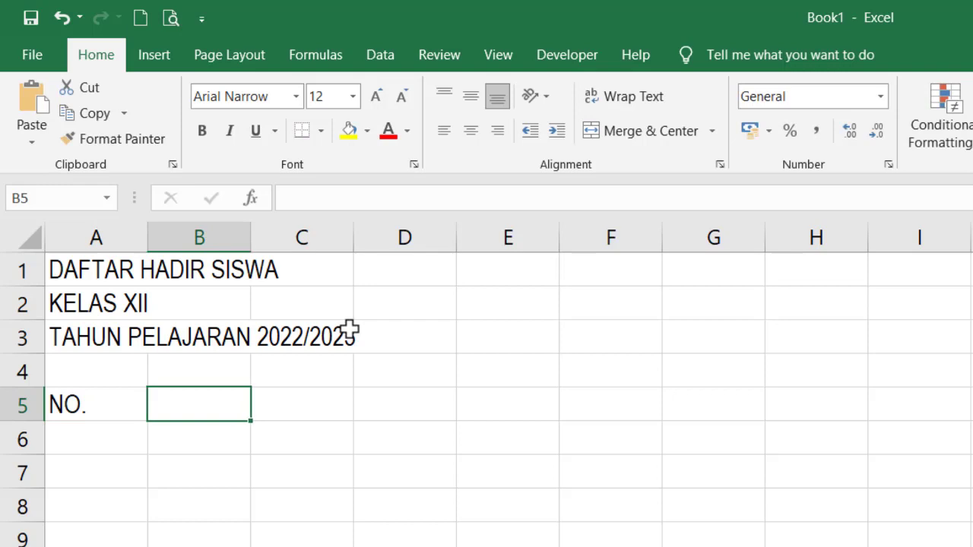
{"action": "type", "text": "NIS"}
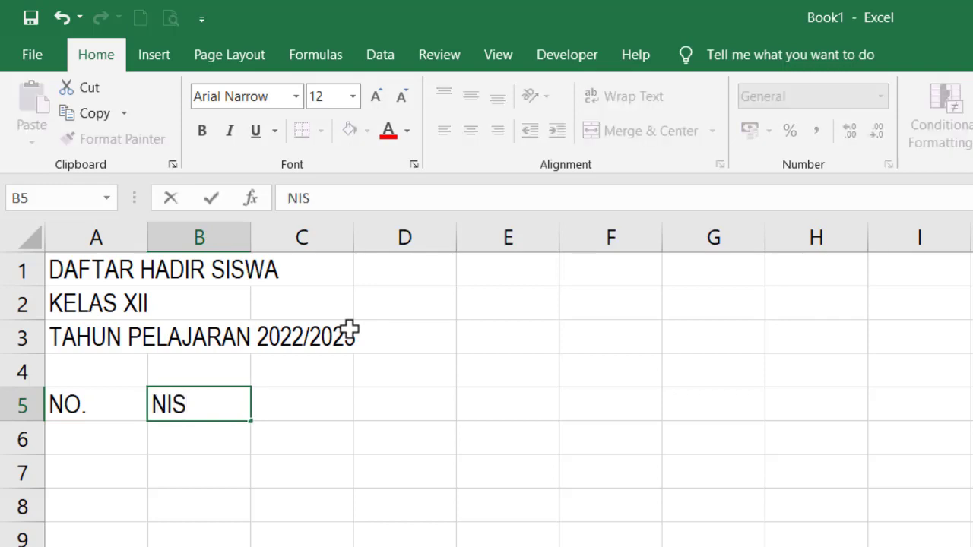
{"action": "key", "text": "Tab"}
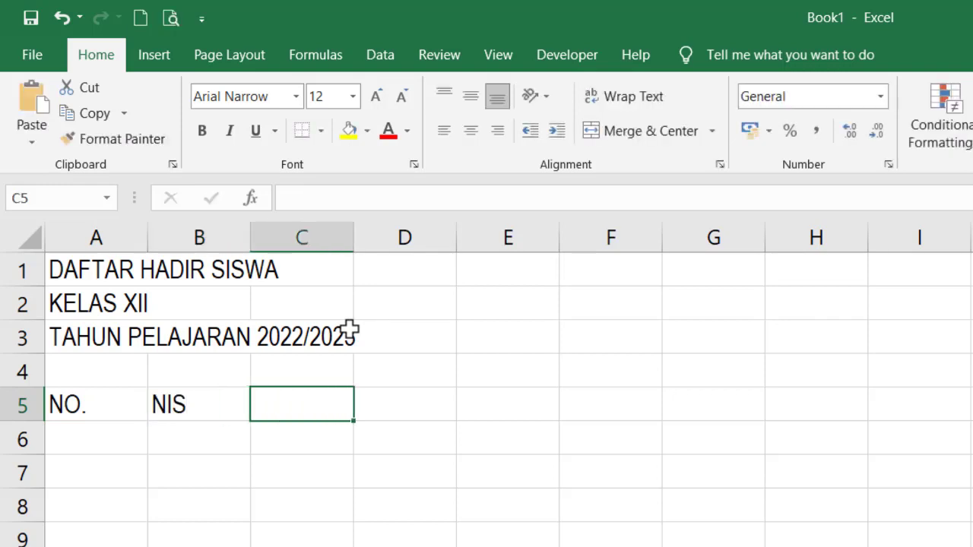
{"action": "type", "text": "NAMA"}
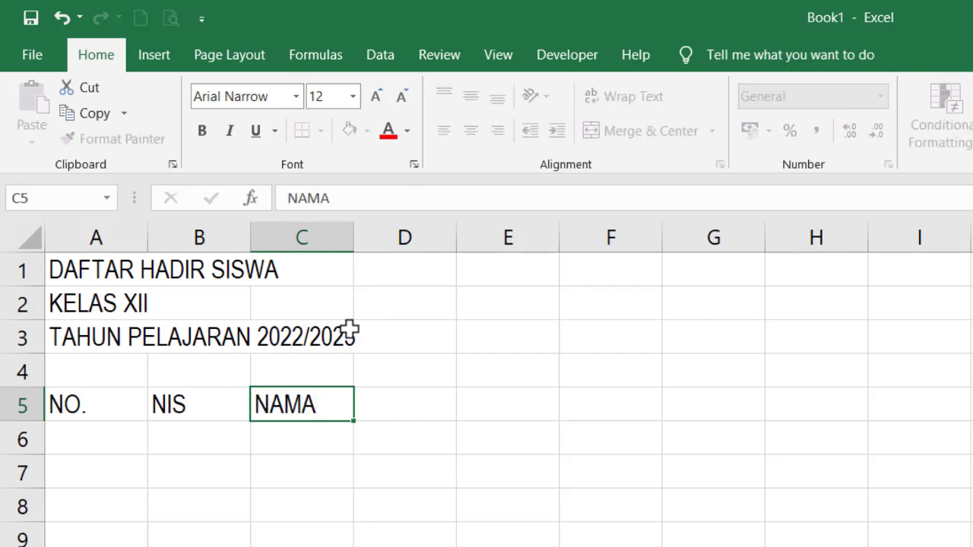
{"action": "key", "text": "Tab"}
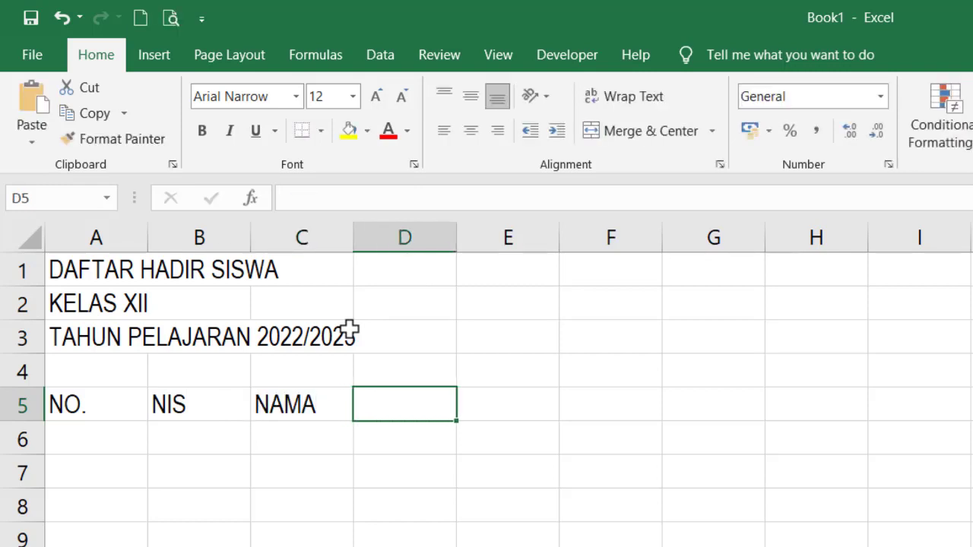
{"action": "type", "text": "L/P"}
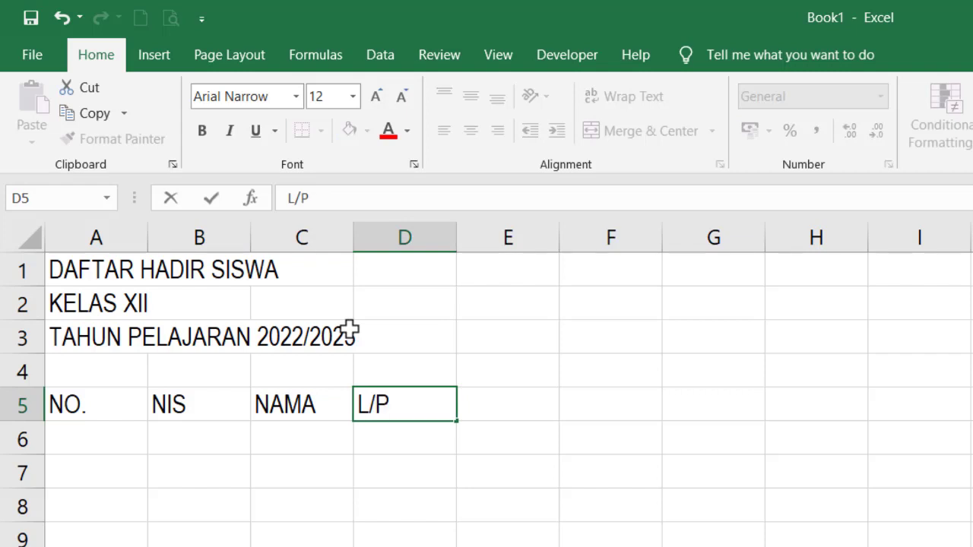
{"action": "key", "text": "Tab"}
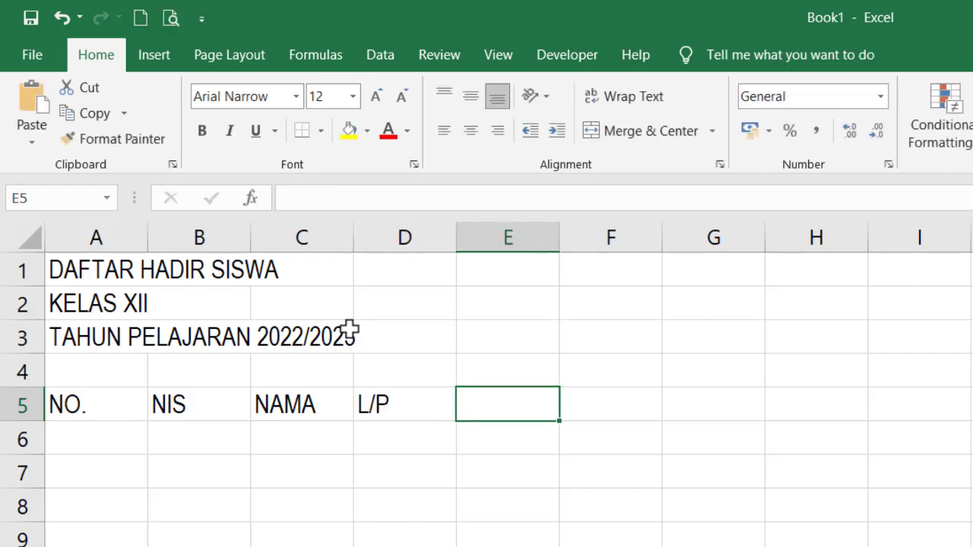
{"action": "type", "text": "BULAN"}
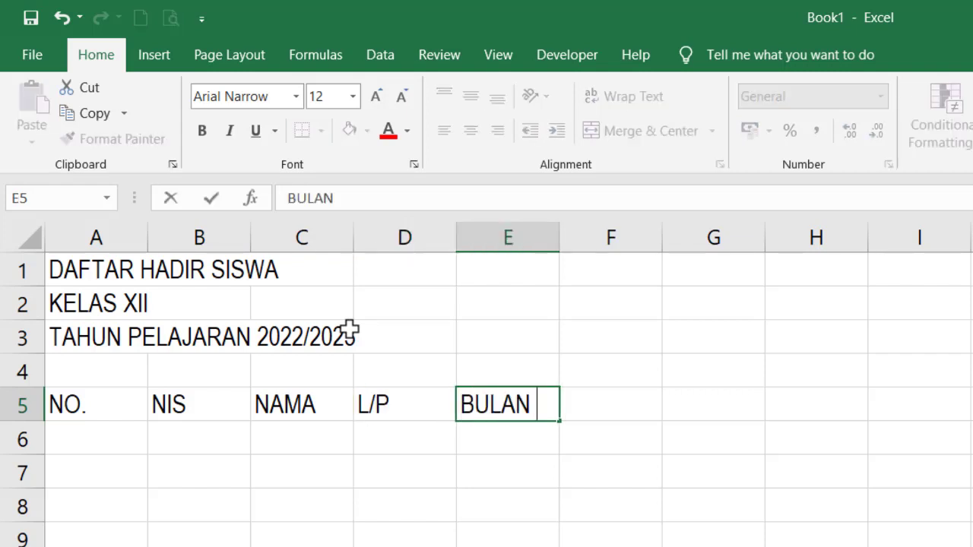
{"action": "type", "text": " : JANUARI"}
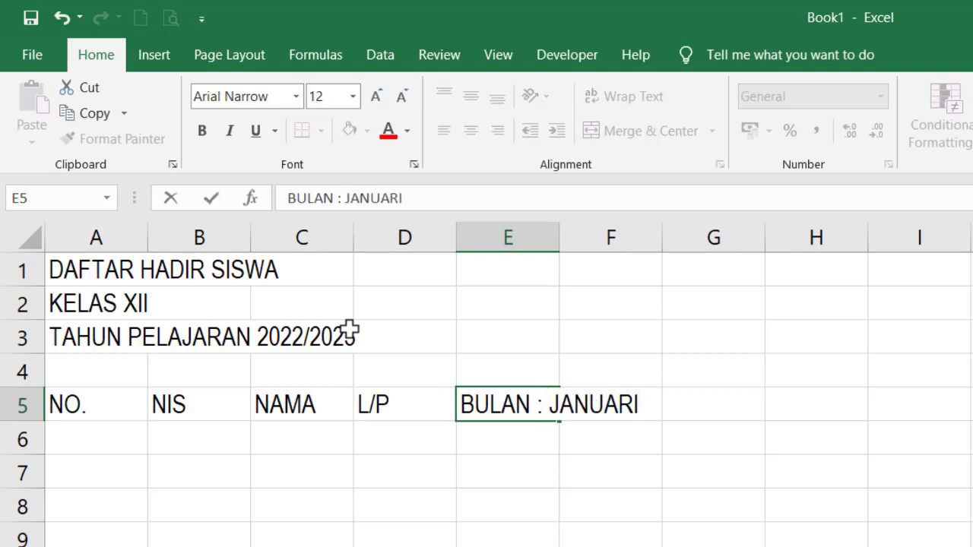
{"action": "key", "text": "Return"}
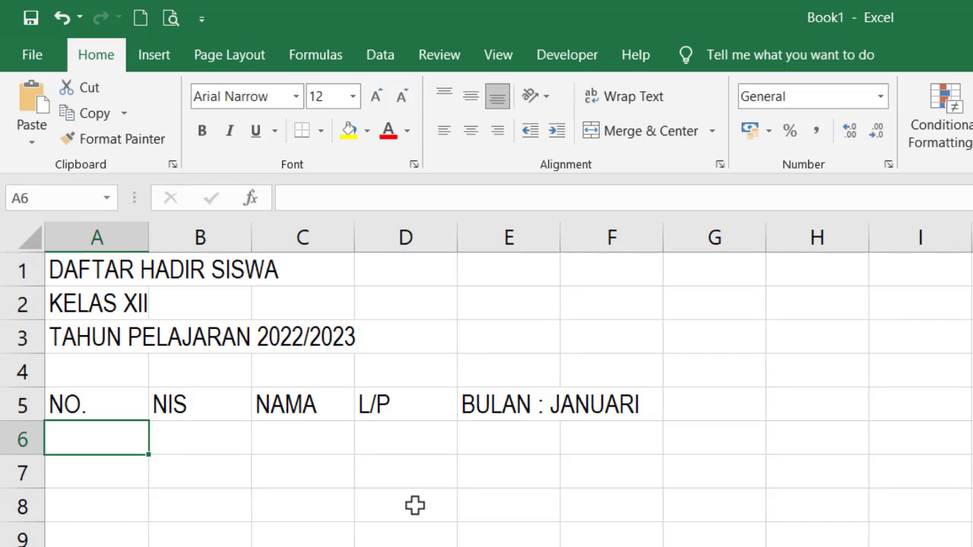
Narrow columns A and D to fit their headers, slightly narrow column B, and widen column C for the names.
{"action": "left_click_drag", "start_coordinate": [145, 237], "coordinate": [93, 251]}
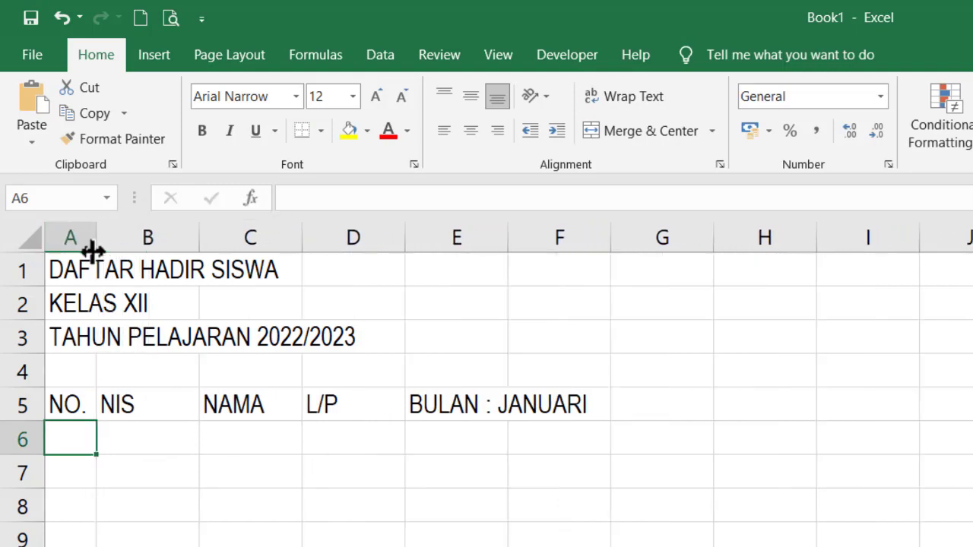
{"action": "left_click_drag", "start_coordinate": [196, 237], "coordinate": [183, 239]}
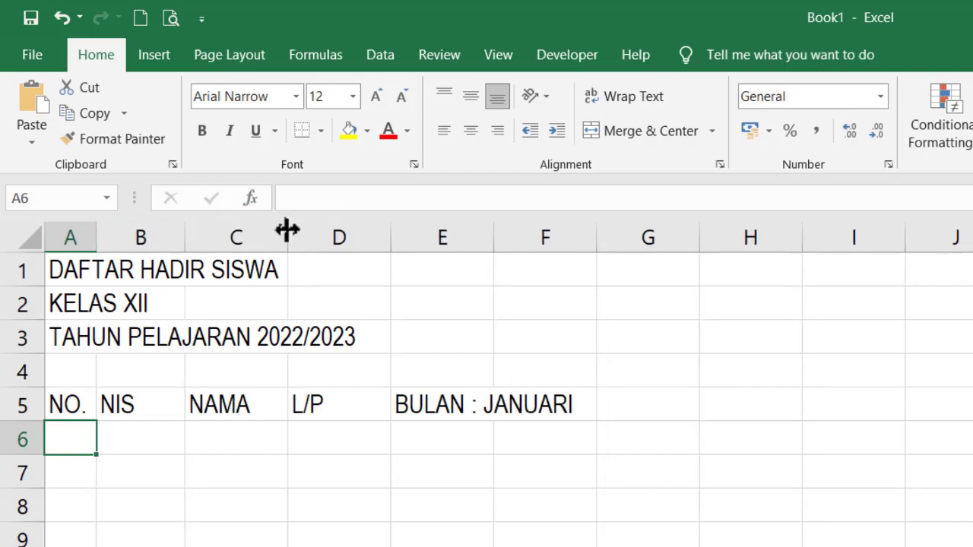
{"action": "left_click_drag", "start_coordinate": [288, 236], "coordinate": [378, 242]}
{"action": "left_click_drag", "start_coordinate": [482, 239], "coordinate": [424, 249]}
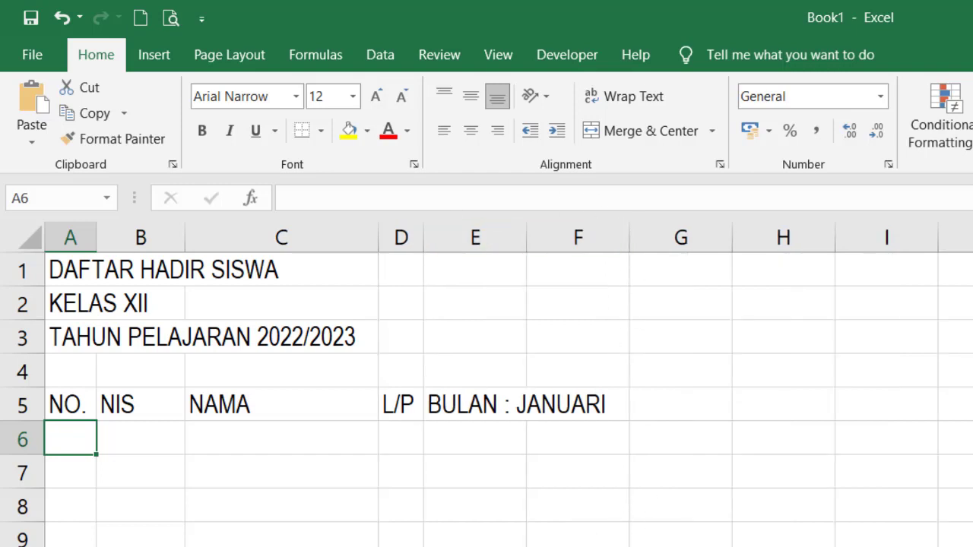
Enter 1 and 2 in E6 and F6 and extend the series along row 6 to 31 in AI6.
{"action": "left_click", "coordinate": [465, 437]}
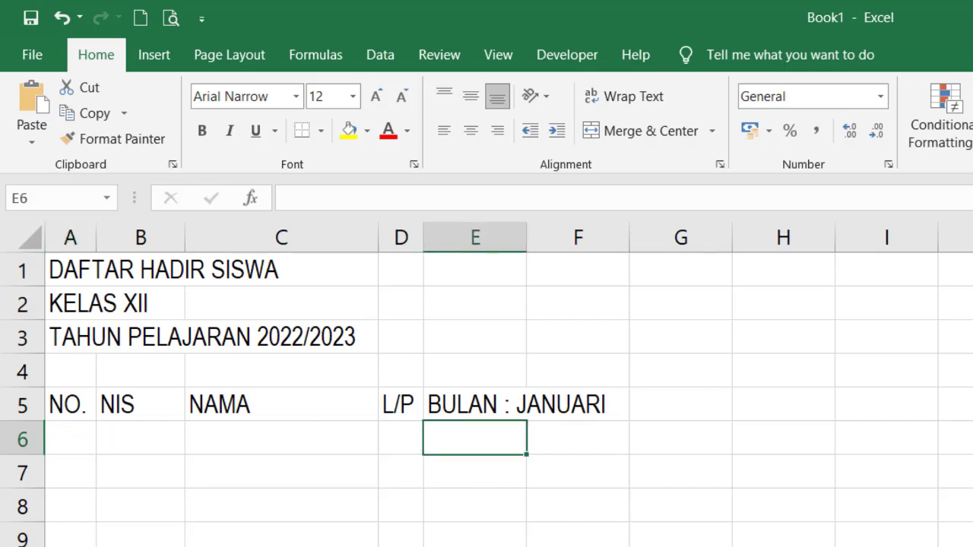
{"action": "type", "text": "1"}
{"action": "key", "text": "Tab"}
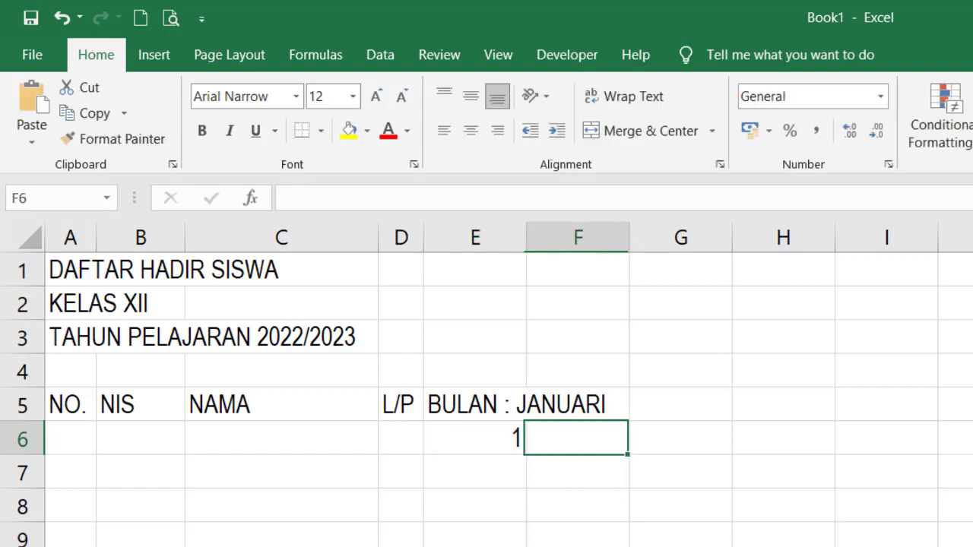
{"action": "type", "text": "2"}
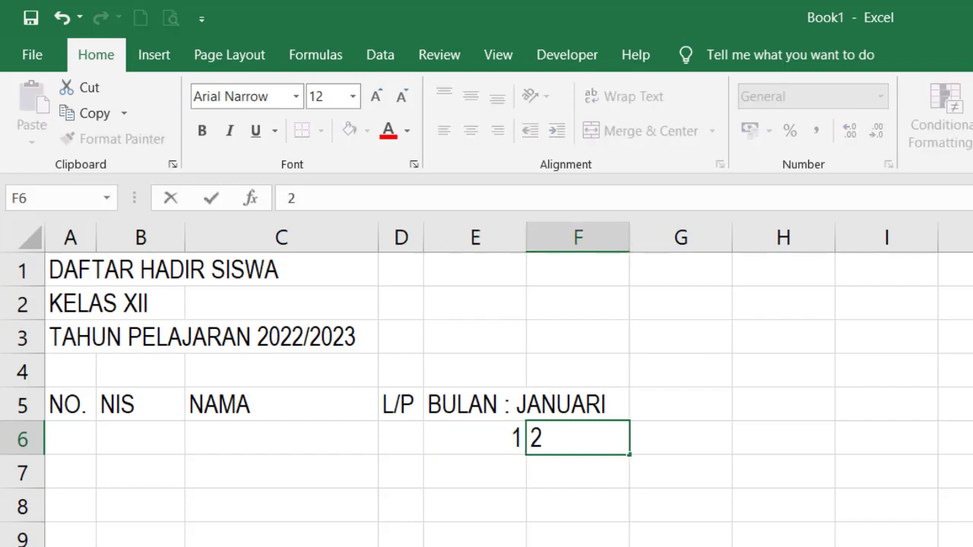
{"action": "left_click", "coordinate": [696, 541]}
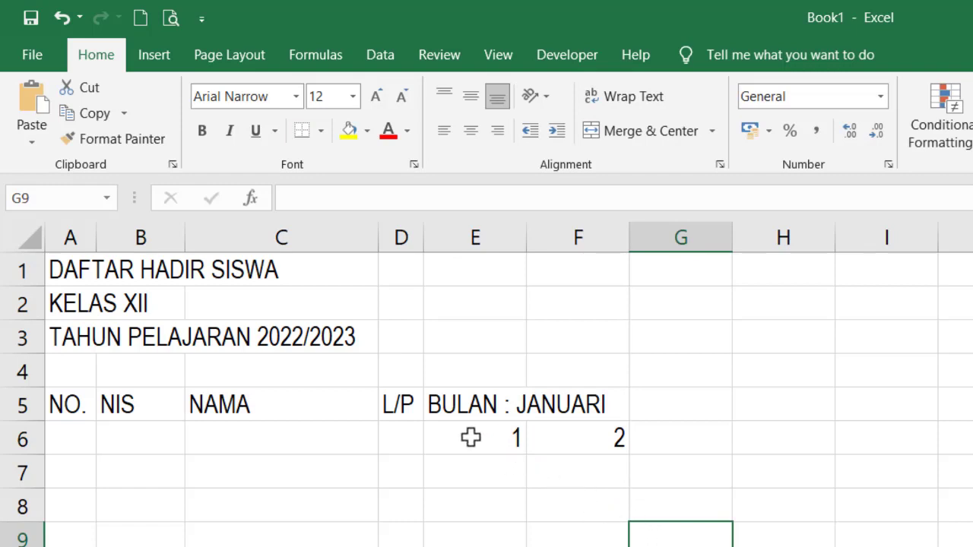
{"action": "left_click_drag", "start_coordinate": [470, 437], "coordinate": [577, 440]}
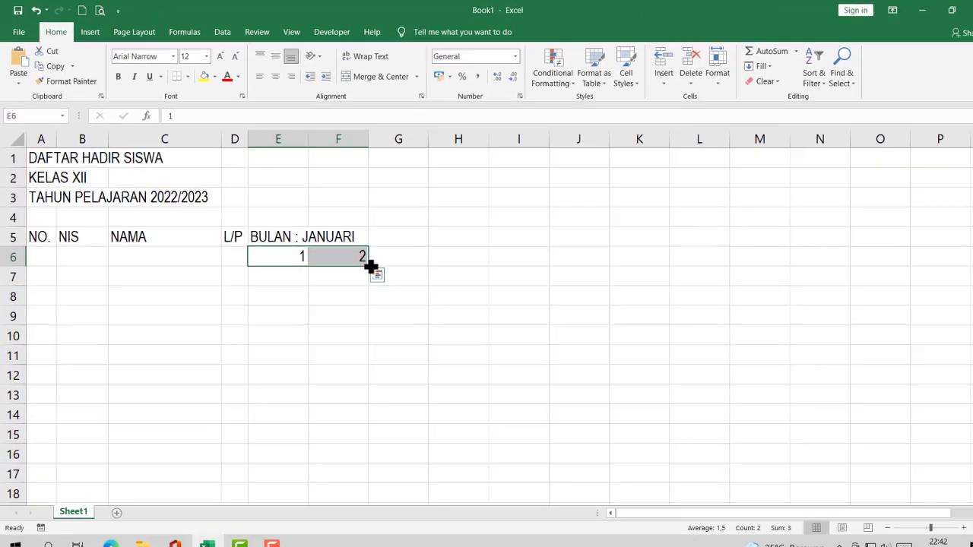
{"action": "left_click_drag", "start_coordinate": [366, 263], "coordinate": [420, 253]}
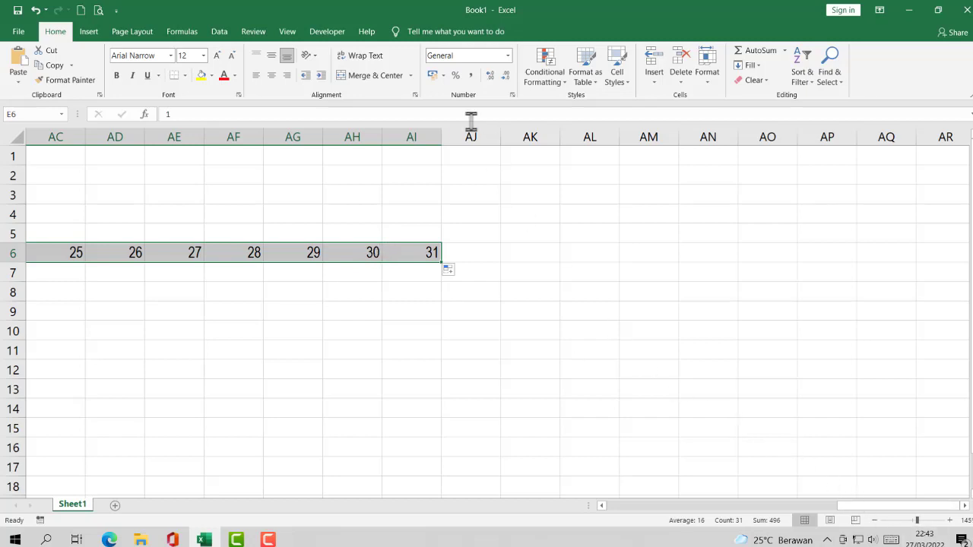
Narrow all day columns E to AI together to a uniform width that just fits two-digit numbers.
{"action": "left_click_drag", "start_coordinate": [869, 508], "coordinate": [638, 507]}
{"action": "left_click", "coordinate": [375, 354]}
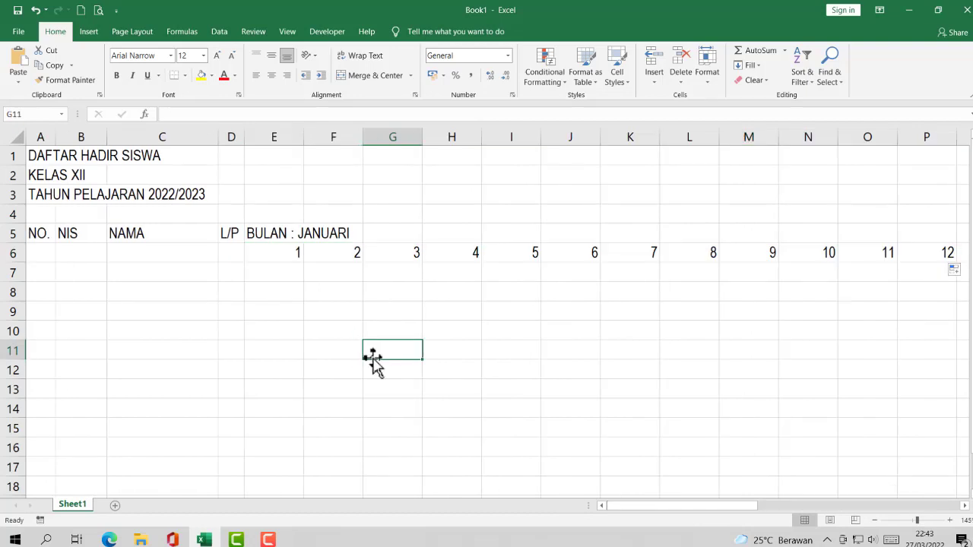
{"action": "left_click", "coordinate": [276, 135]}
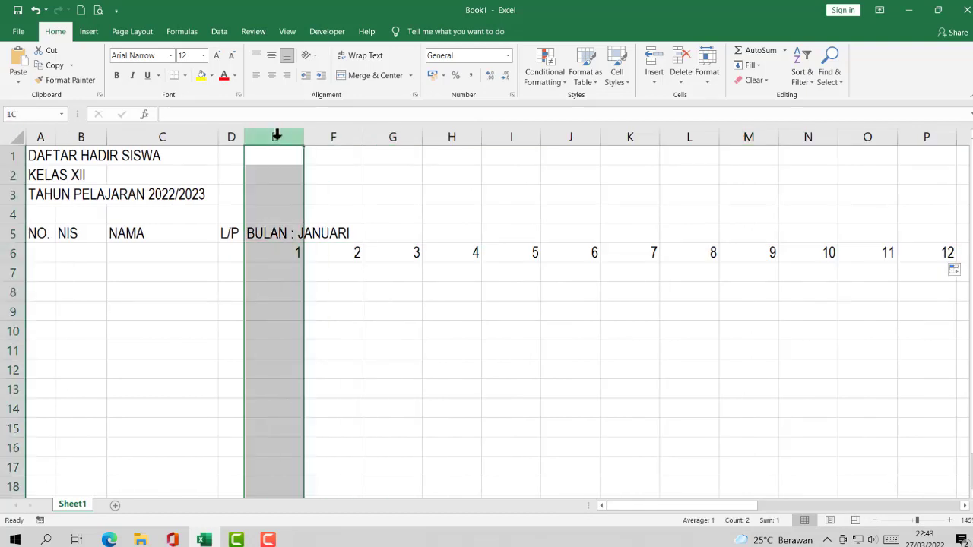
{"action": "left_click_drag", "start_coordinate": [276, 134], "coordinate": [820, 232]}
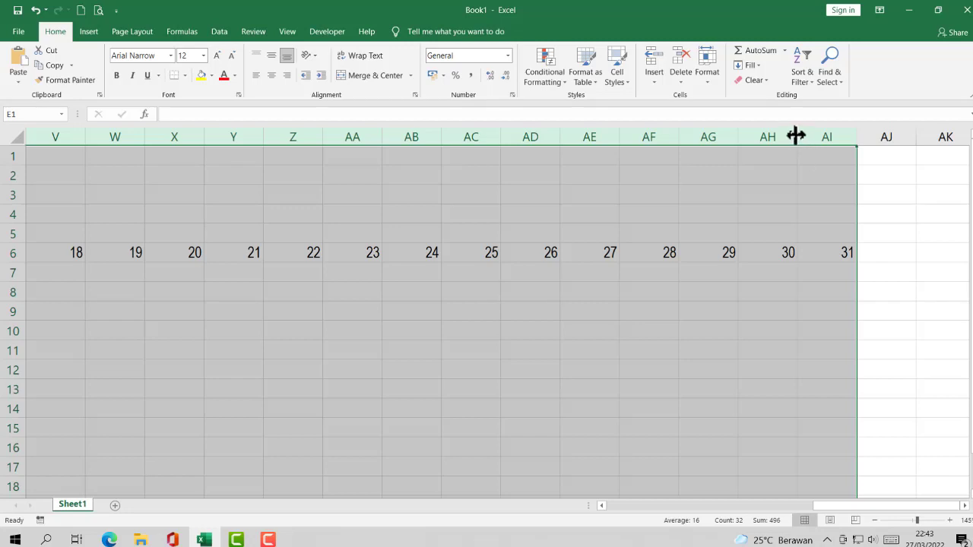
{"action": "left_click_drag", "start_coordinate": [795, 135], "coordinate": [762, 147]}
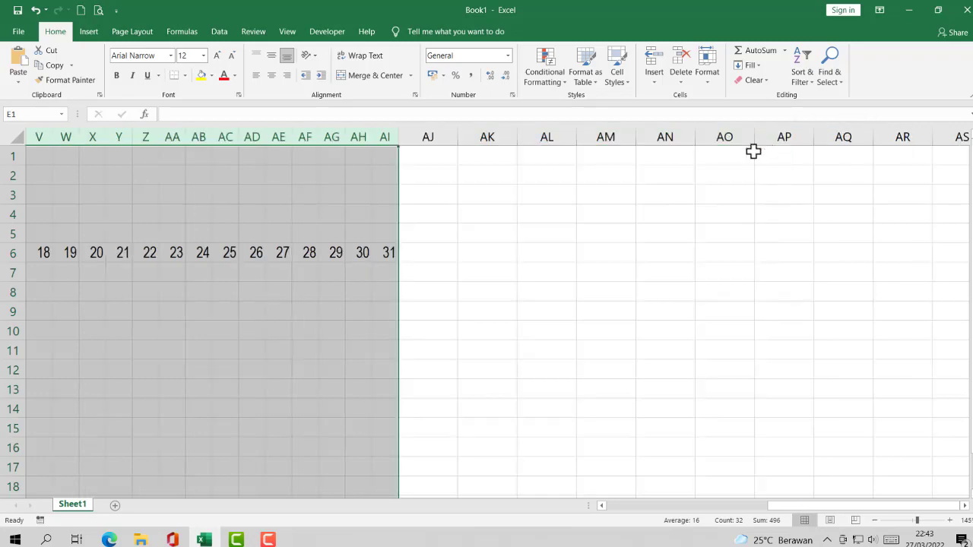
Narrow day columns E to AI together slightly further so that all 31 days fit on screen beside the name columns.
{"action": "left_click_drag", "start_coordinate": [787, 507], "coordinate": [532, 504]}
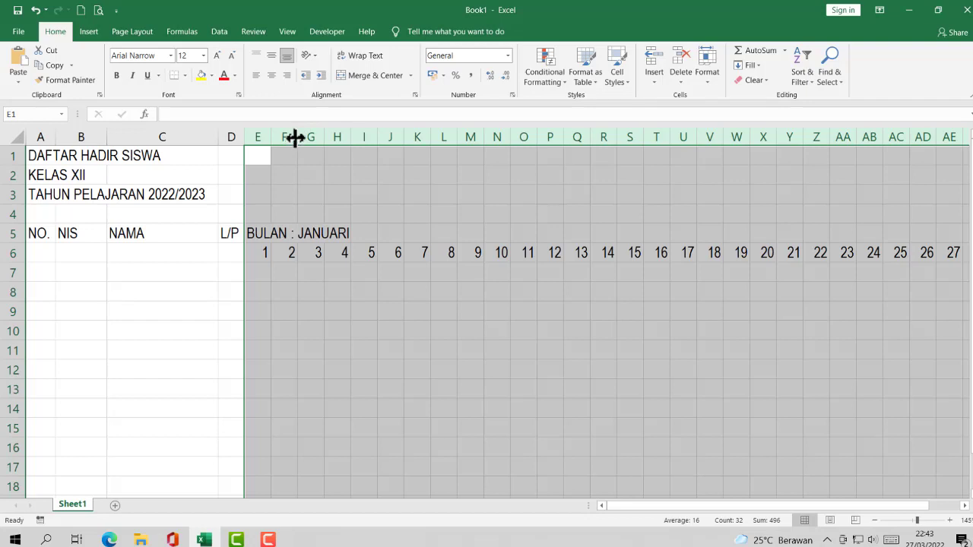
{"action": "left_click_drag", "start_coordinate": [296, 136], "coordinate": [292, 136]}
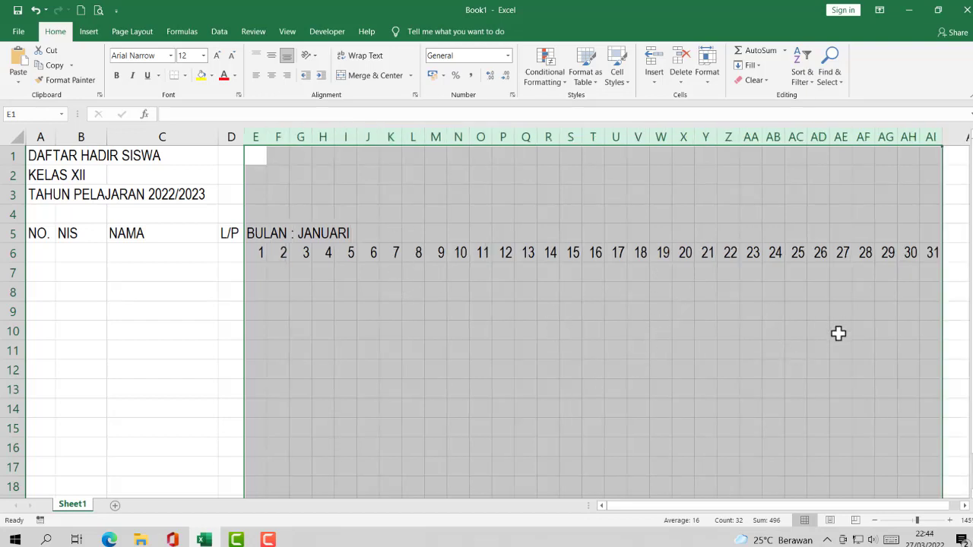
Enter the header KETERANGAN in AJ5, directly after the last day column.
{"action": "left_click_drag", "start_coordinate": [728, 506], "coordinate": [819, 510]}
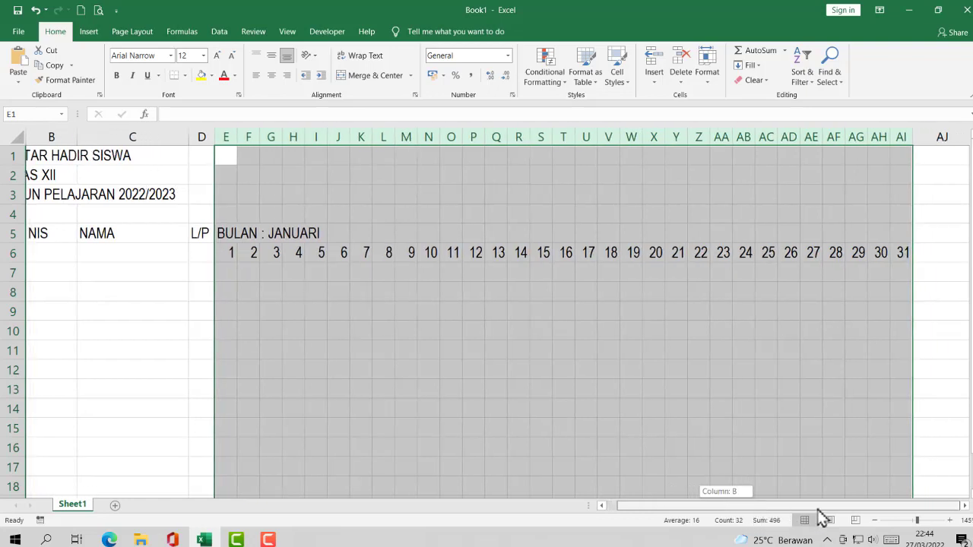
{"action": "left_click", "coordinate": [941, 343]}
{"action": "key", "text": "Right"}
{"action": "key", "text": "Right"}
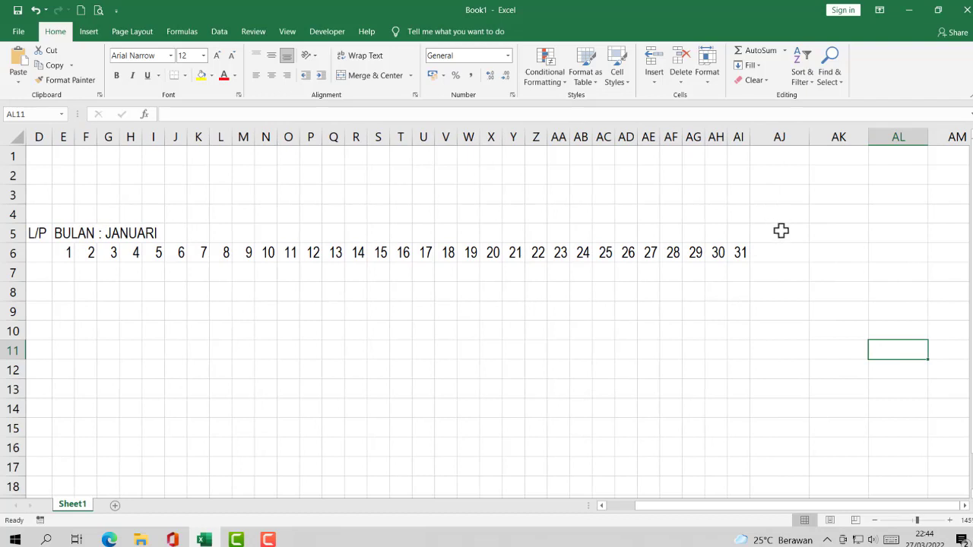
{"action": "left_click", "coordinate": [780, 231]}
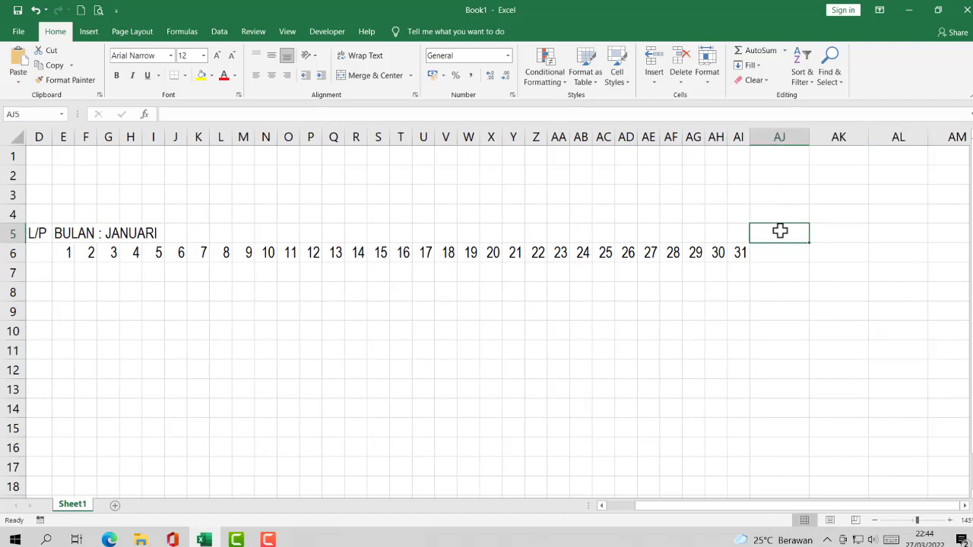
{"action": "type", "text": "KETERANGAN"}
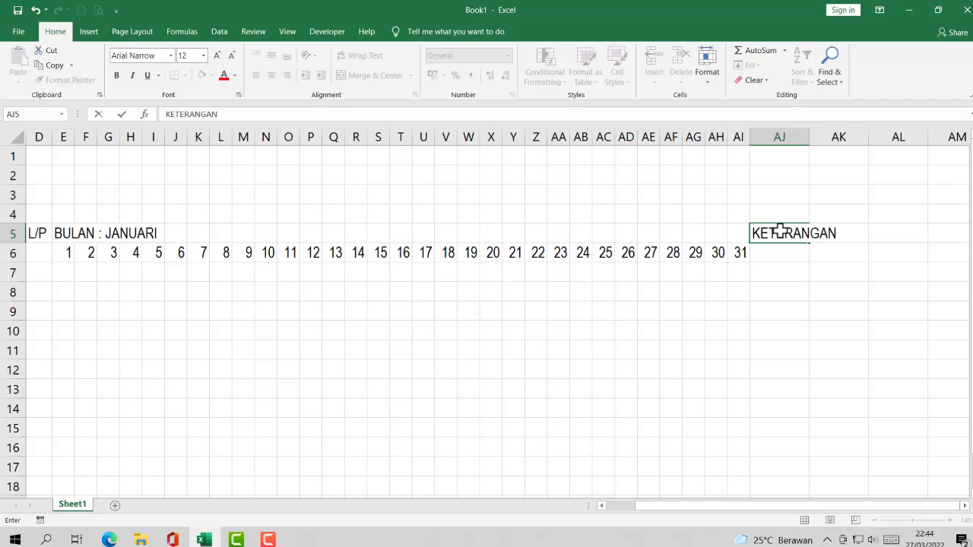
{"action": "key", "text": "Return"}
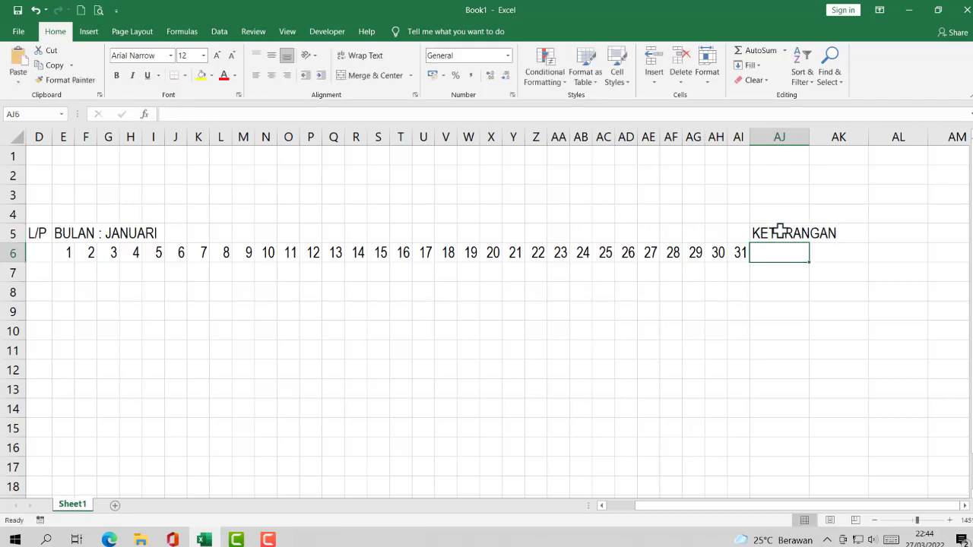
Enter the subheaders S, I, A and JML in cells AJ6 to AM6 below KETERANGAN.
{"action": "type", "text": "S"}
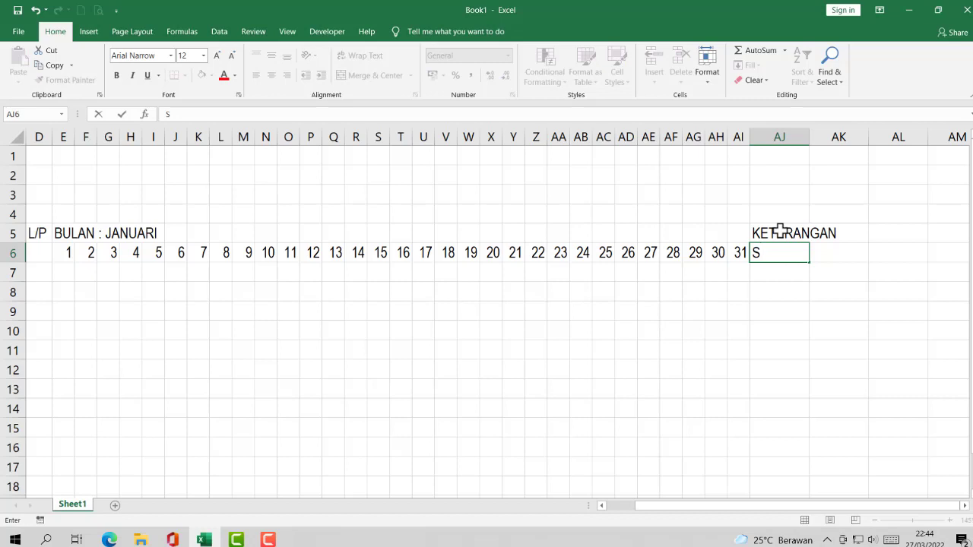
{"action": "key", "text": "Tab"}
{"action": "type", "text": "I"}
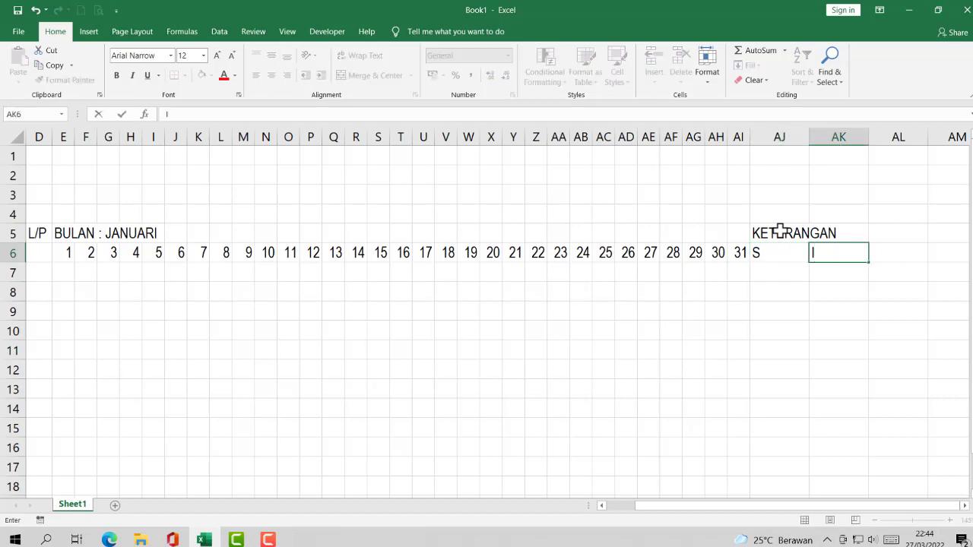
{"action": "key", "text": "Tab"}
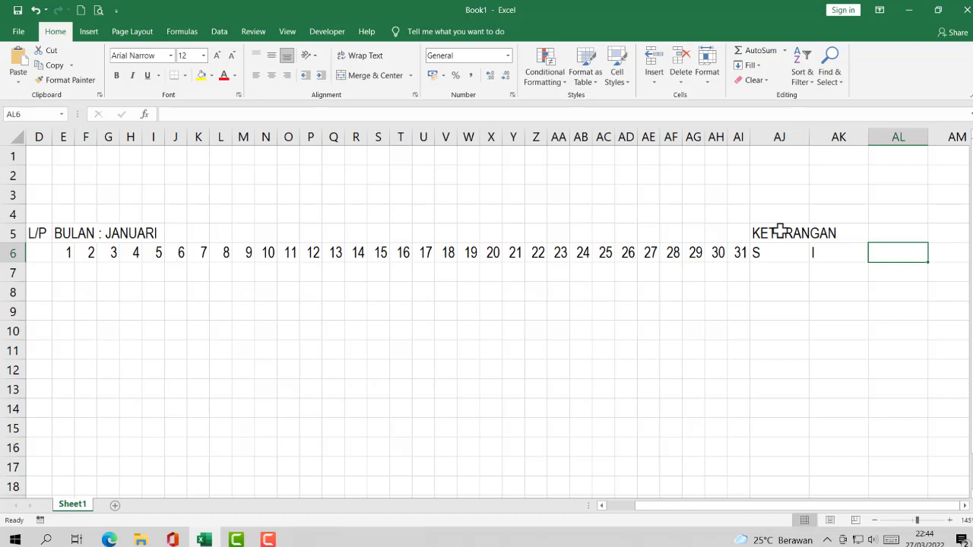
{"action": "type", "text": "A"}
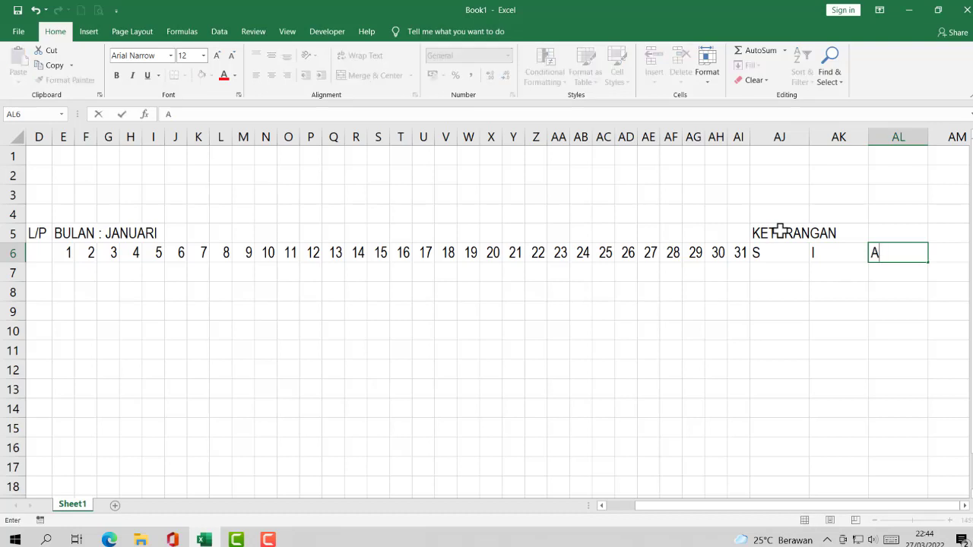
{"action": "key", "text": "Tab"}
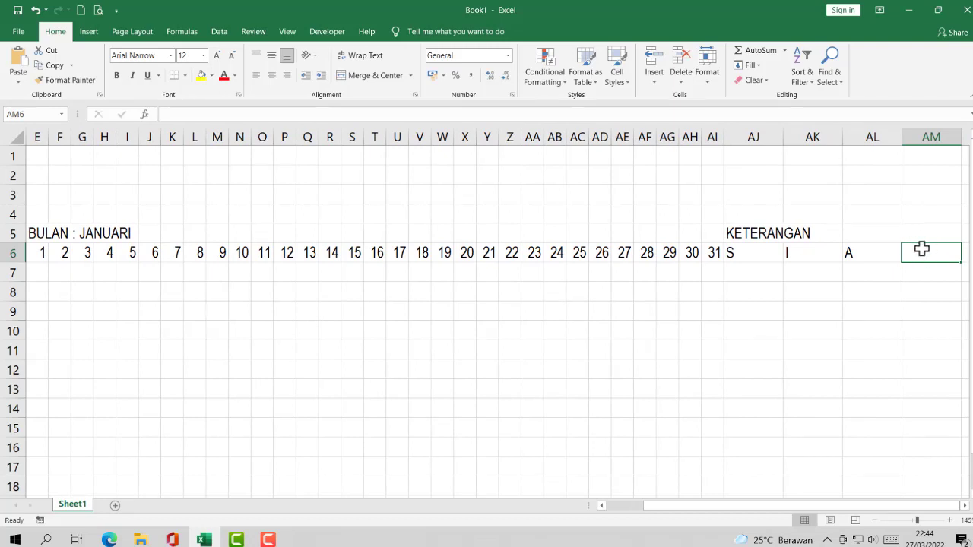
{"action": "type", "text": "JML"}
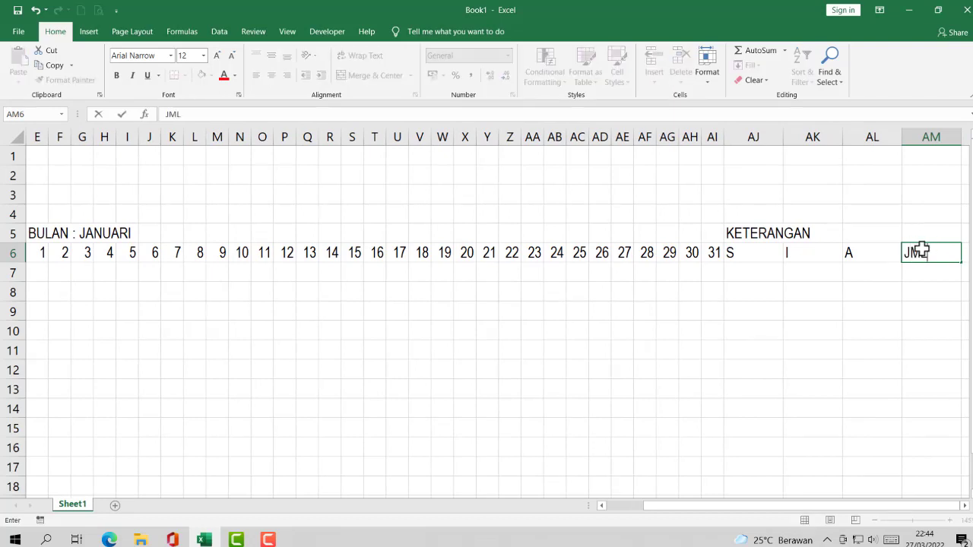
{"action": "key", "text": "Return"}
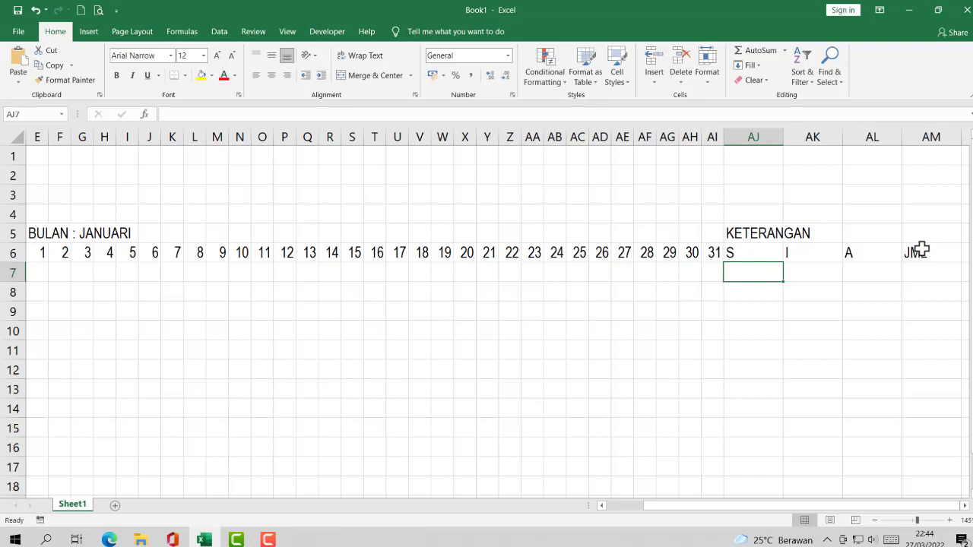
Narrow columns AJ to AM together to a uniform width about that of the day columns.
{"action": "left_click", "coordinate": [758, 134]}
{"action": "left_click_drag", "start_coordinate": [758, 133], "coordinate": [922, 132]}
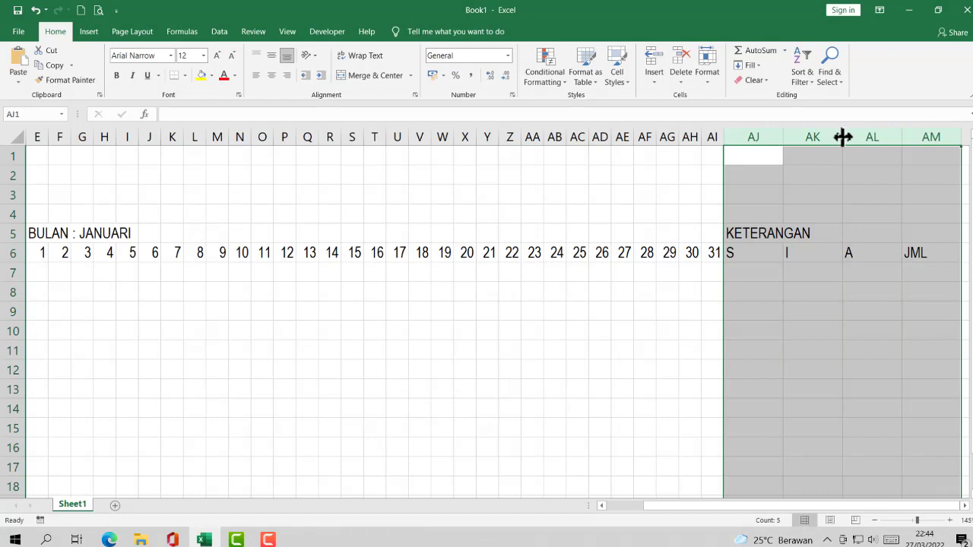
{"action": "left_click_drag", "start_coordinate": [843, 137], "coordinate": [774, 139]}
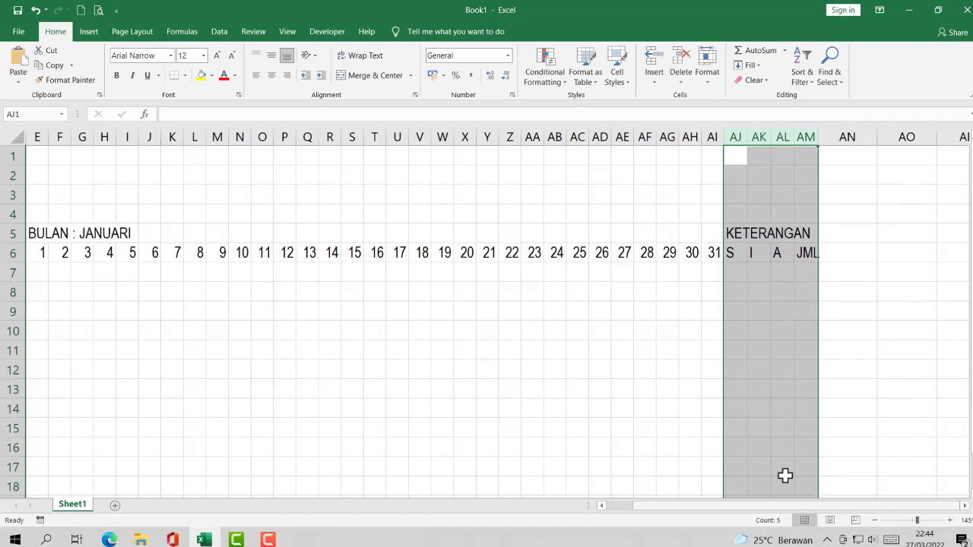
{"action": "left_click", "coordinate": [678, 348]}
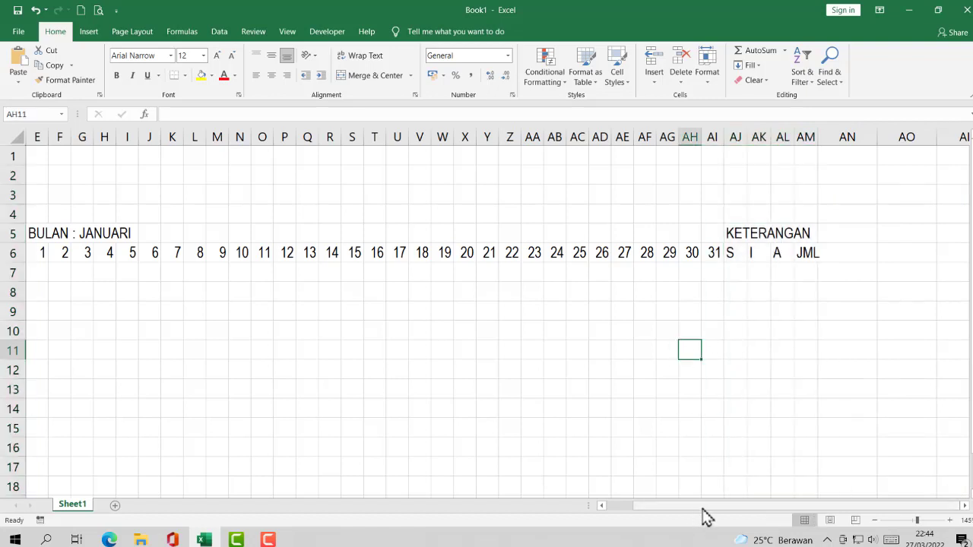
Enter 1 and 2 in A7 and A8 and extend the student numbering down column A to 15 in A21.
{"action": "left_click_drag", "start_coordinate": [707, 515], "coordinate": [677, 513]}
{"action": "left_click", "coordinate": [417, 353]}
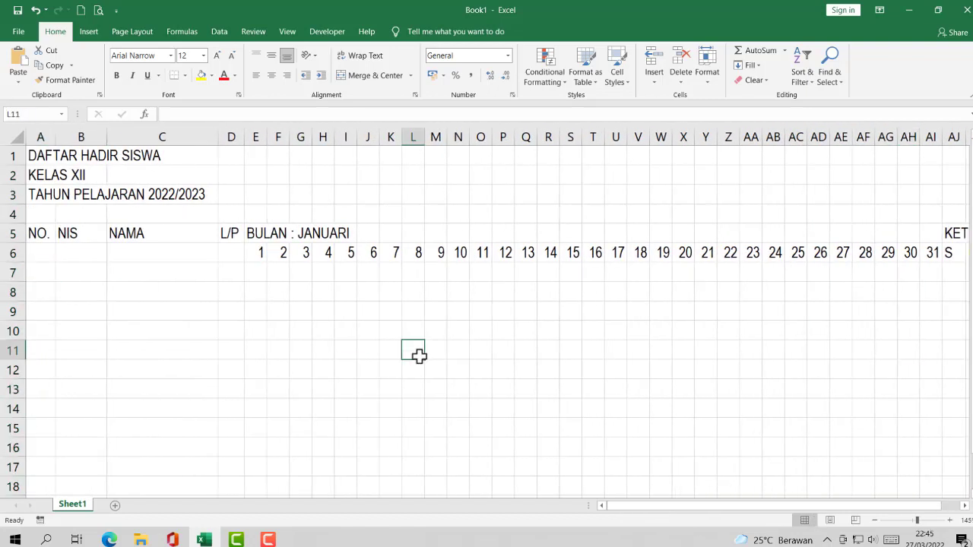
{"action": "left_click", "coordinate": [40, 272]}
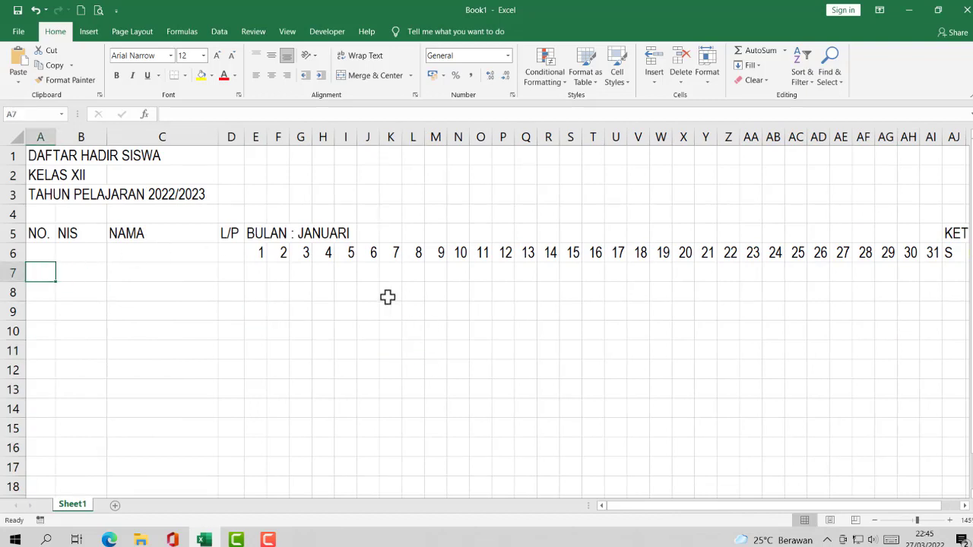
{"action": "type", "text": "1"}
{"action": "key", "text": "Return"}
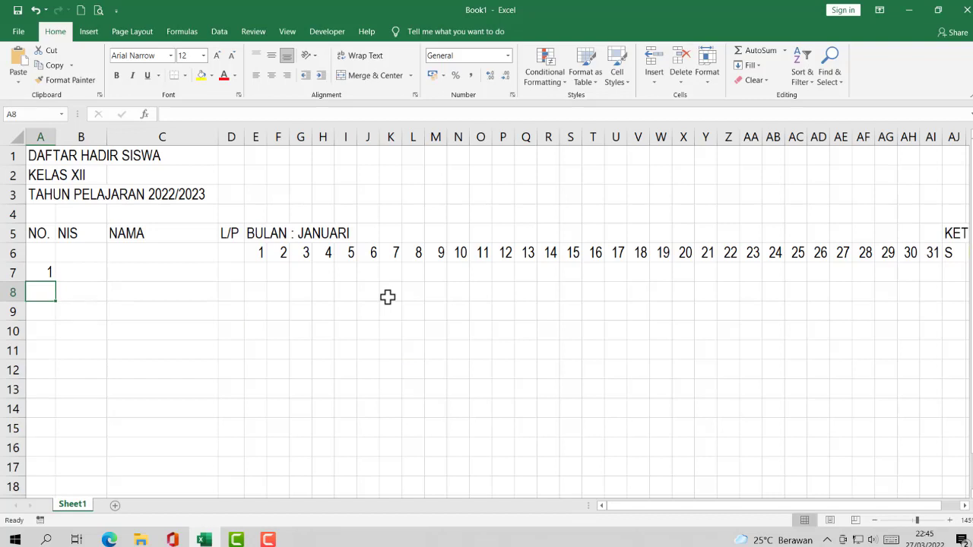
{"action": "type", "text": "2"}
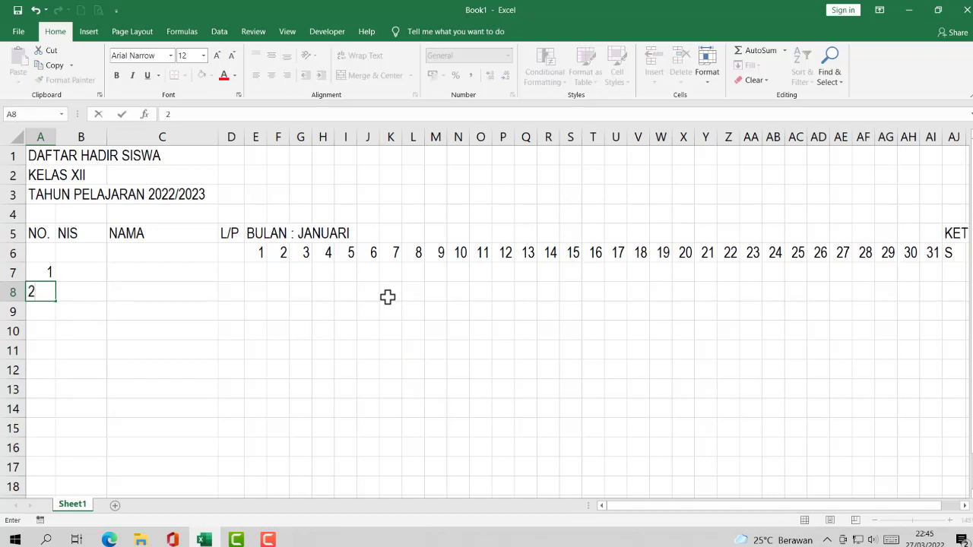
{"action": "key", "text": "Return"}
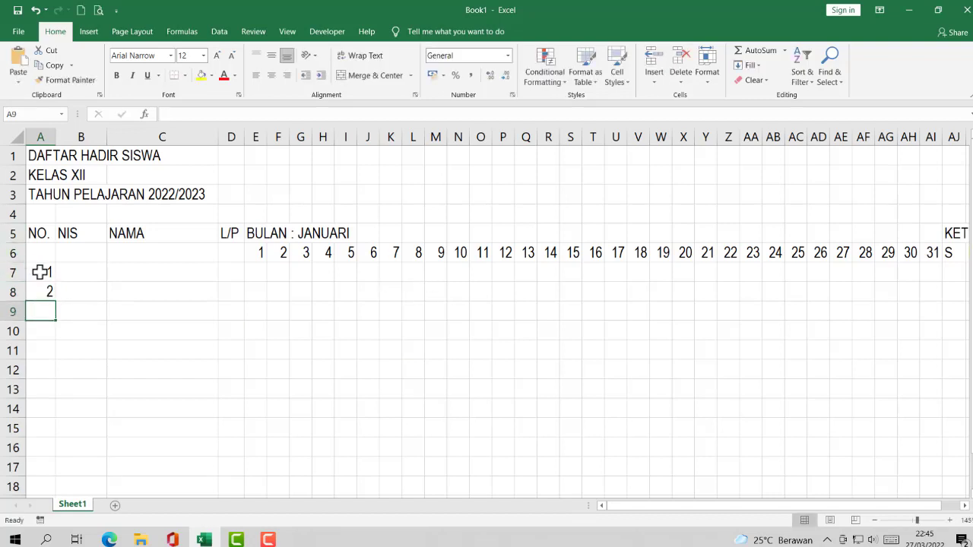
{"action": "left_click_drag", "start_coordinate": [40, 272], "coordinate": [44, 289]}
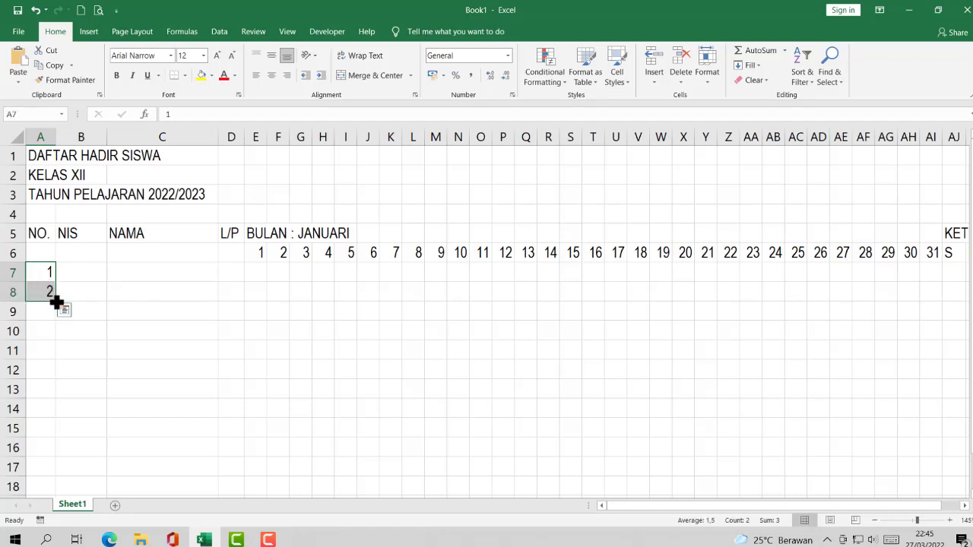
{"action": "left_click_drag", "start_coordinate": [57, 302], "coordinate": [60, 474]}
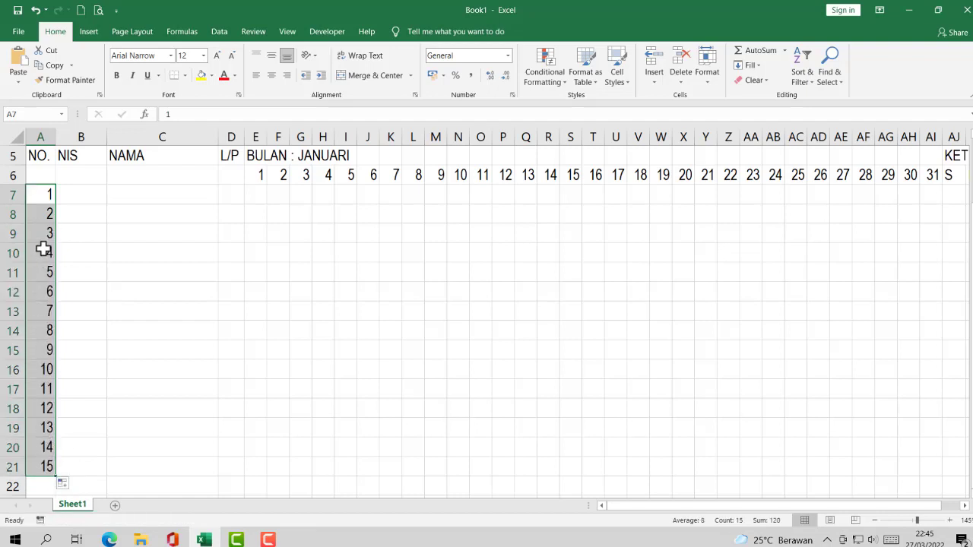
{"action": "scroll", "coordinate": [91, 291], "scroll_direction": "up", "scroll_amount": 2}
{"action": "scroll", "coordinate": [92, 291], "scroll_direction": "up", "scroll_amount": 1}
{"action": "left_click", "coordinate": [147, 345]}
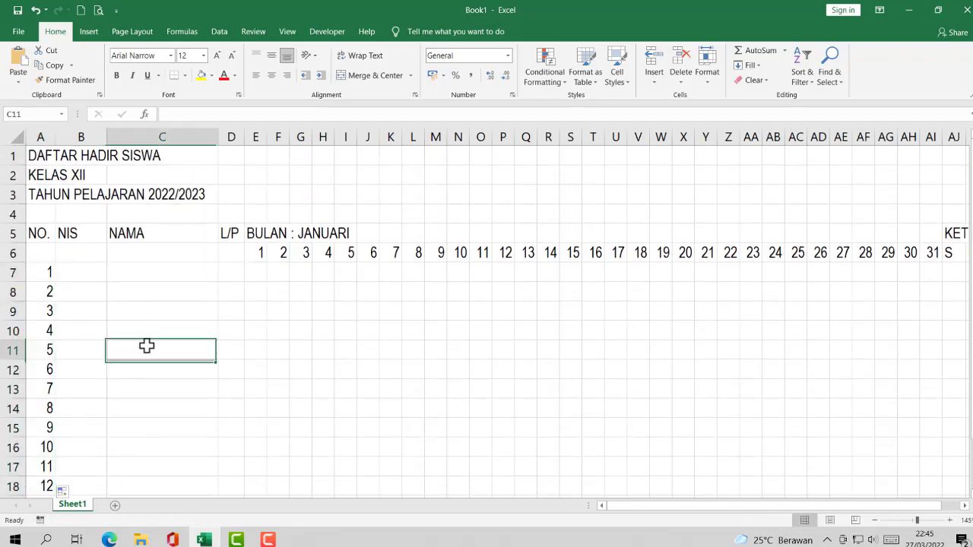
Select the whole table A5 to AM21 and open the border settings of its cell format.
{"action": "scroll", "coordinate": [105, 323], "scroll_direction": "down", "scroll_amount": 1, "text": "ctrl"}
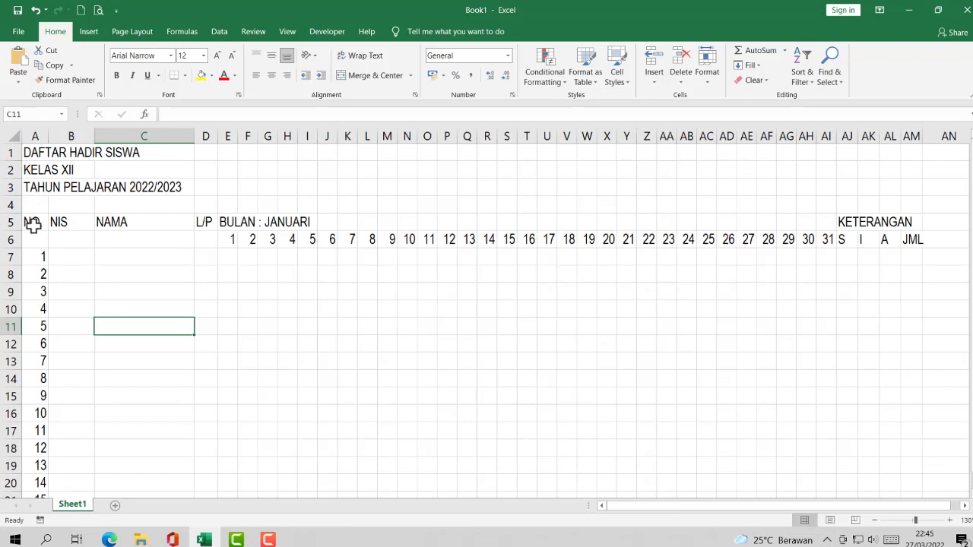
{"action": "left_click_drag", "start_coordinate": [30, 221], "coordinate": [913, 467]}
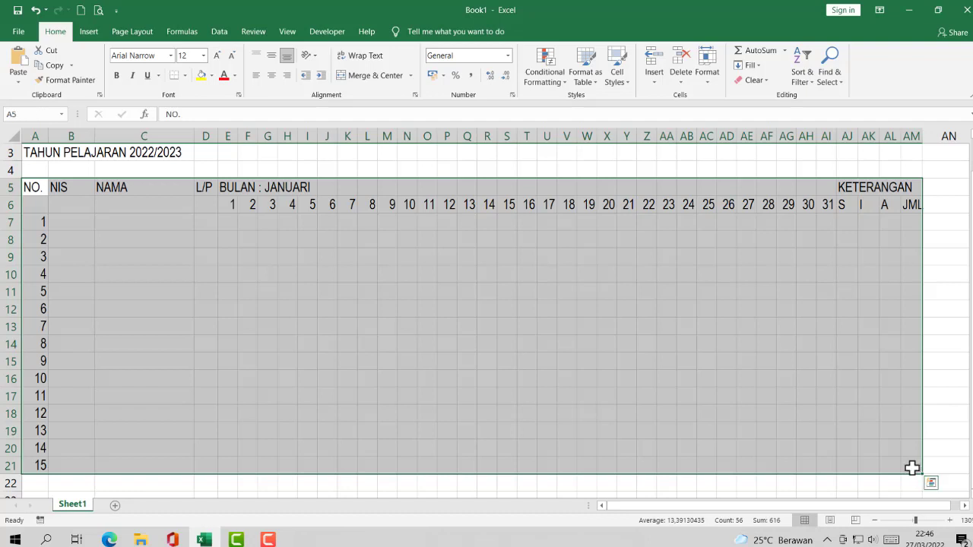
{"action": "right_click", "coordinate": [416, 260]}
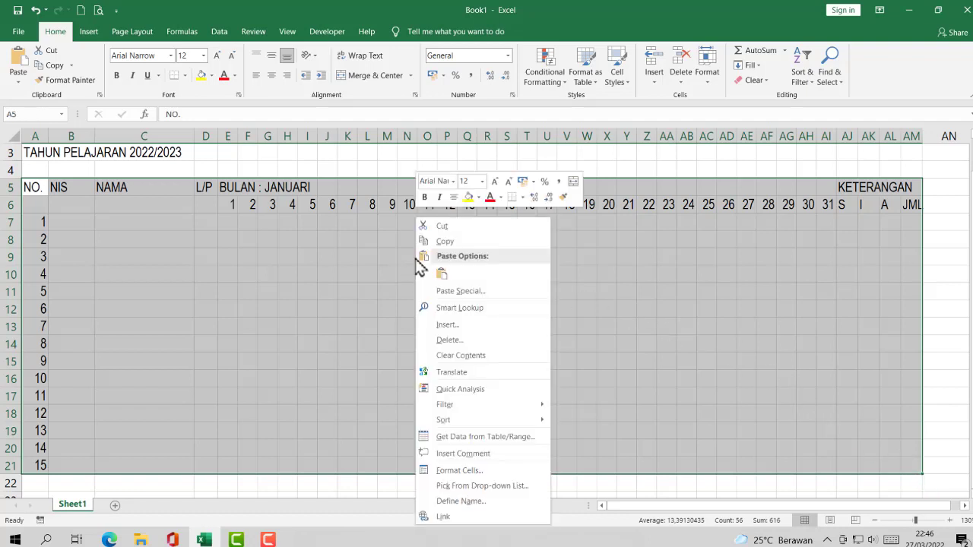
{"action": "left_click", "coordinate": [471, 471]}
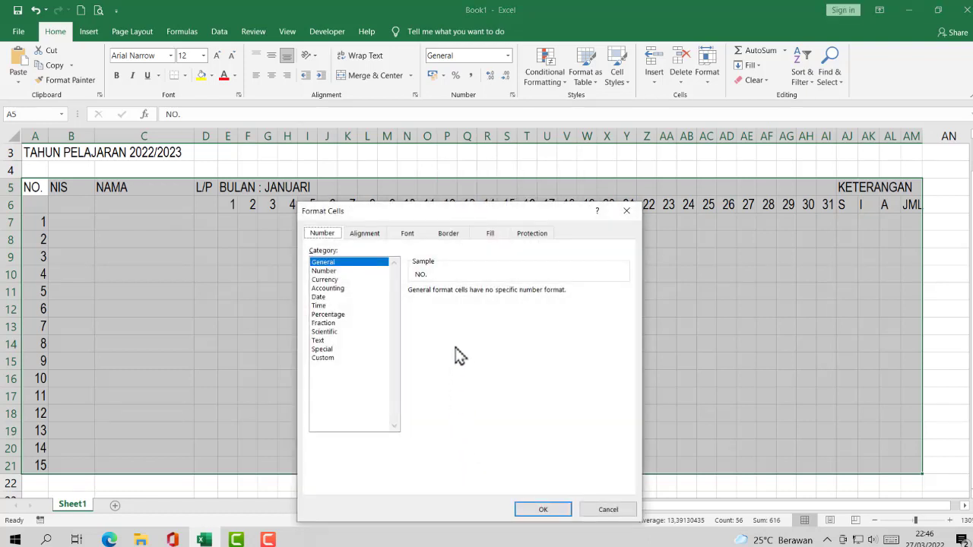
{"action": "left_click", "coordinate": [454, 235]}
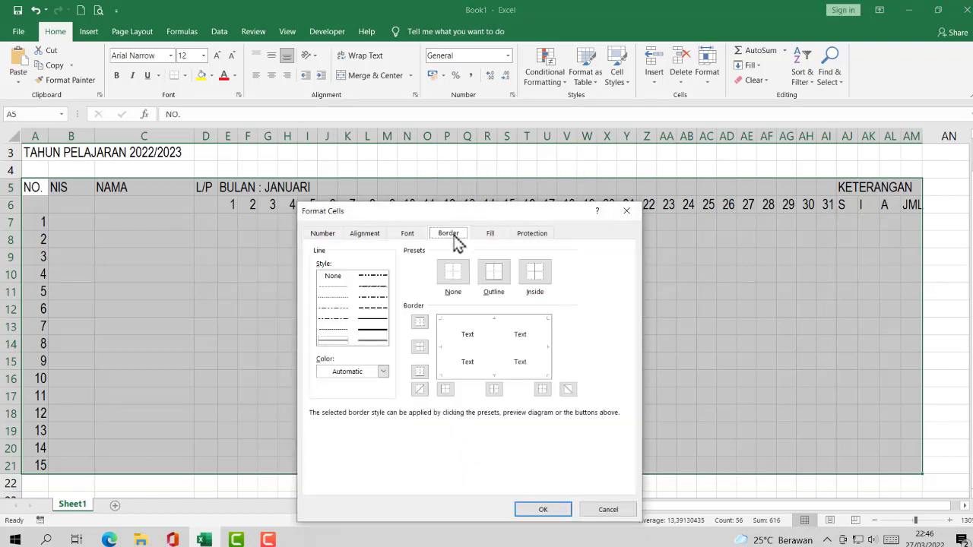